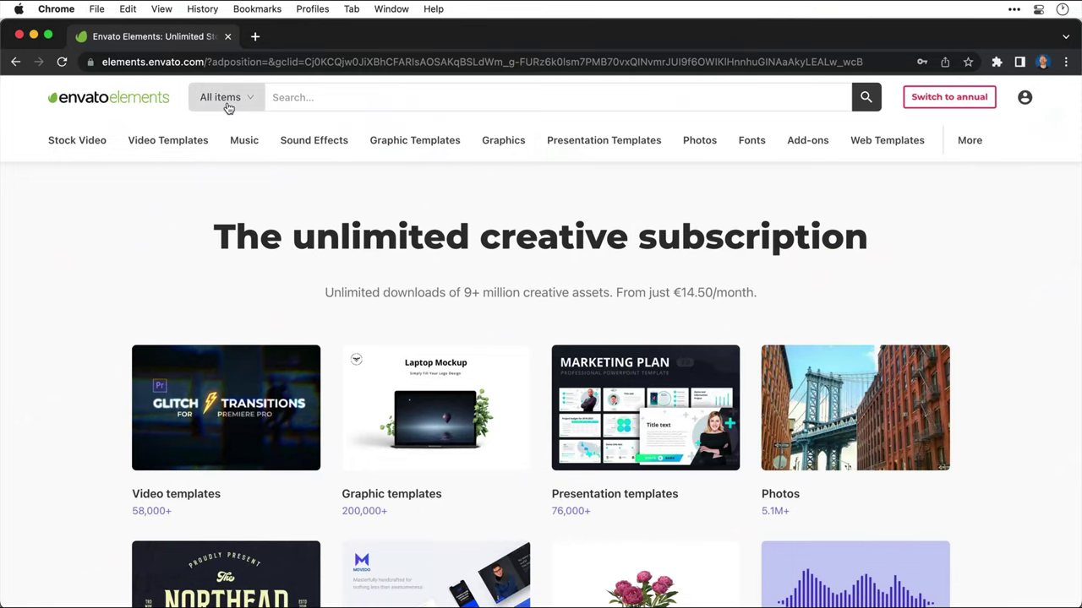
{"action": "left_click", "coordinate": [226, 105]}
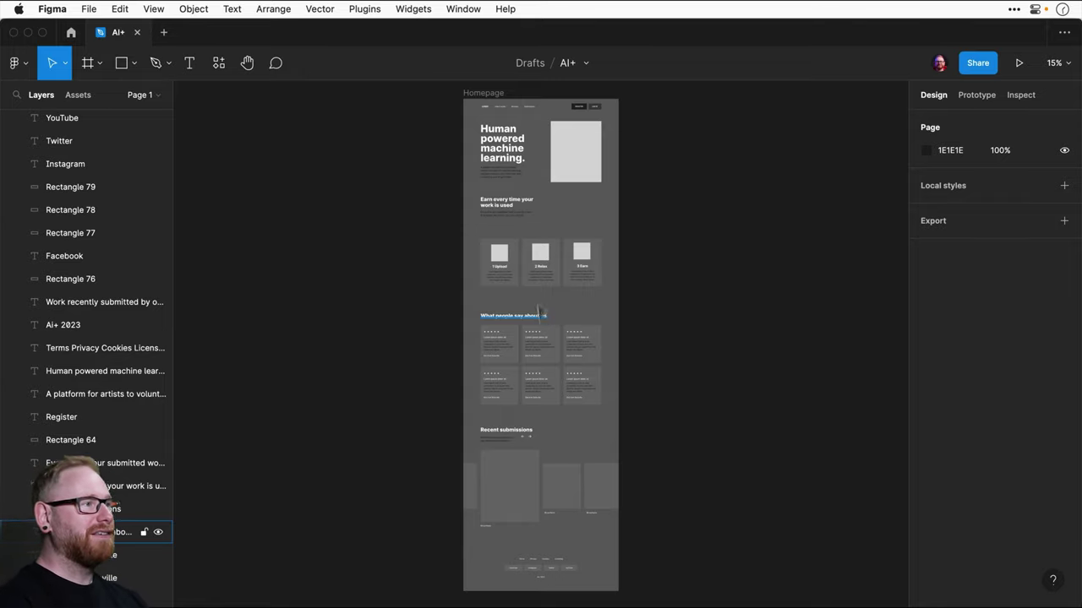
- Look through the Homepage wireframe from the header and hero down to the footer links, and return to the hero section
{"action": "scroll", "coordinate": [544, 132], "scroll_direction": "up", "scroll_amount": 5}
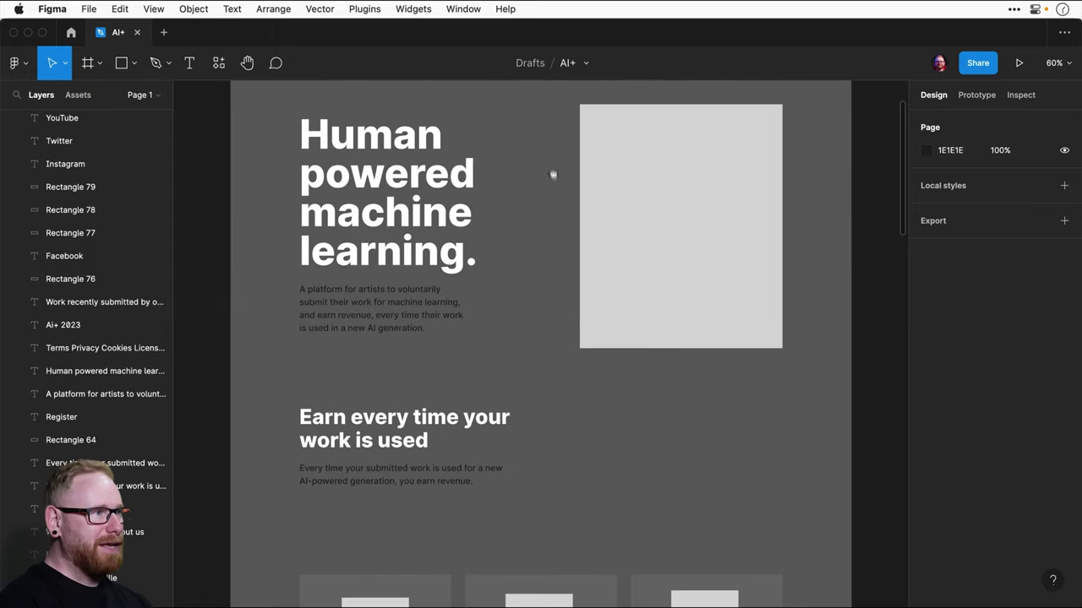
{"action": "scroll", "coordinate": [550, 174], "scroll_direction": "up", "scroll_amount": 3}
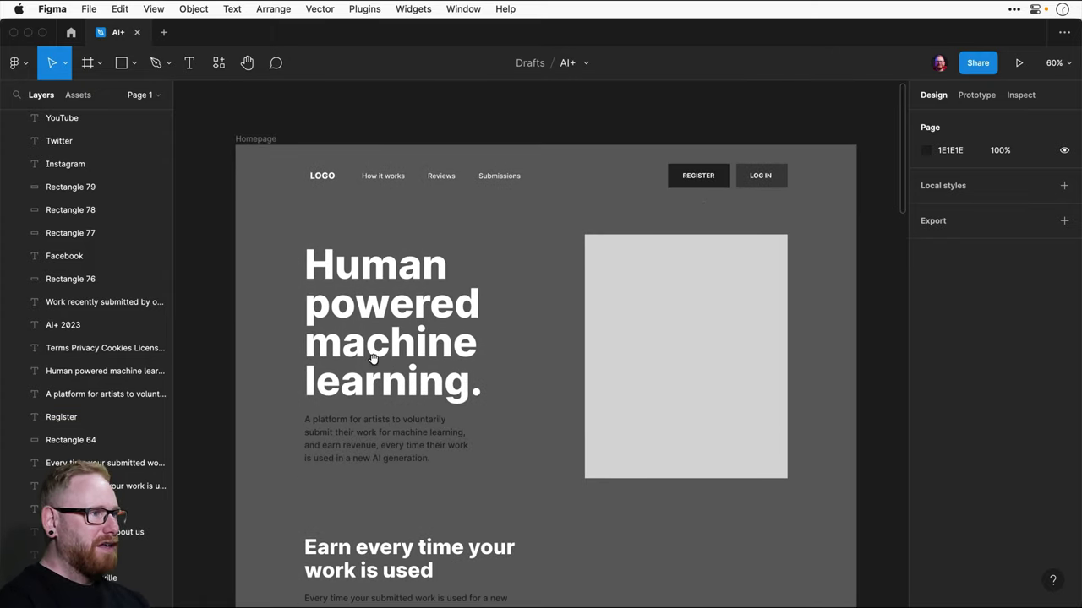
{"action": "scroll", "coordinate": [507, 287], "scroll_direction": "down", "scroll_amount": 2}
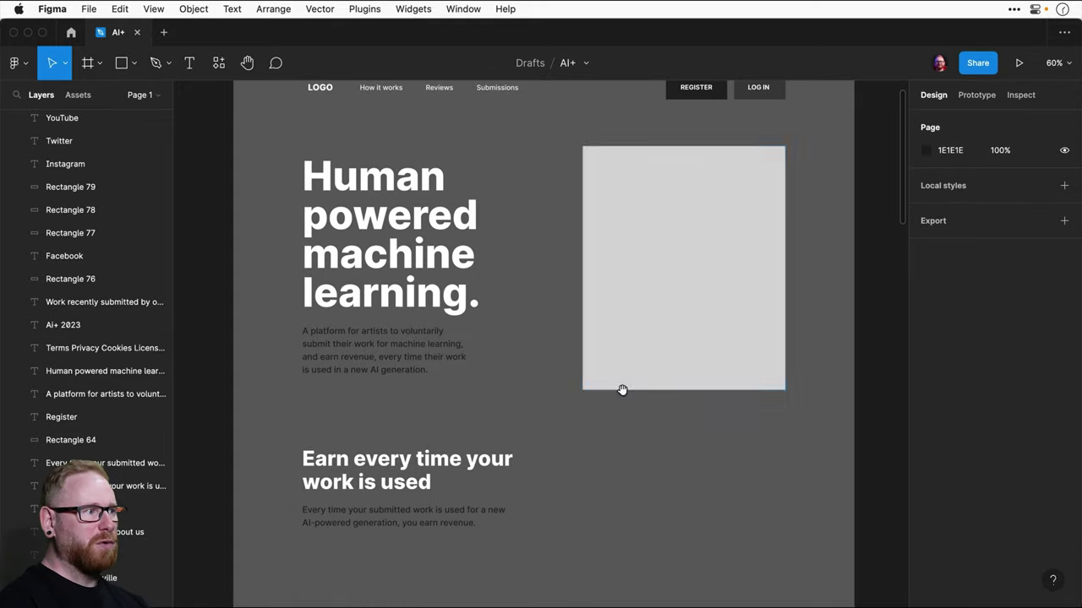
{"action": "scroll", "coordinate": [619, 384], "scroll_direction": "down", "scroll_amount": 4}
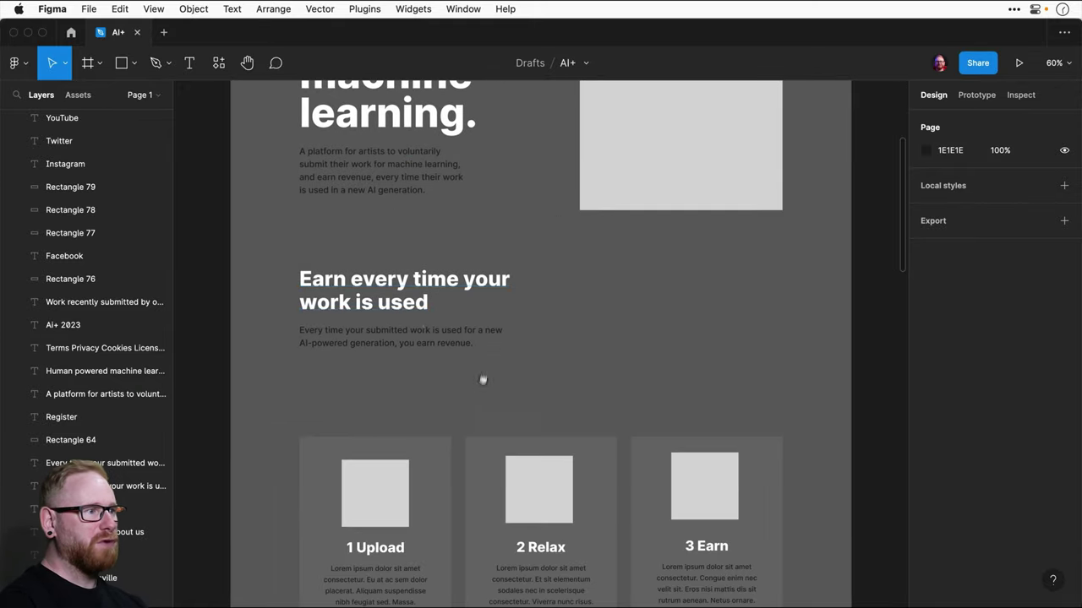
{"action": "scroll", "coordinate": [482, 254], "scroll_direction": "down", "scroll_amount": 6}
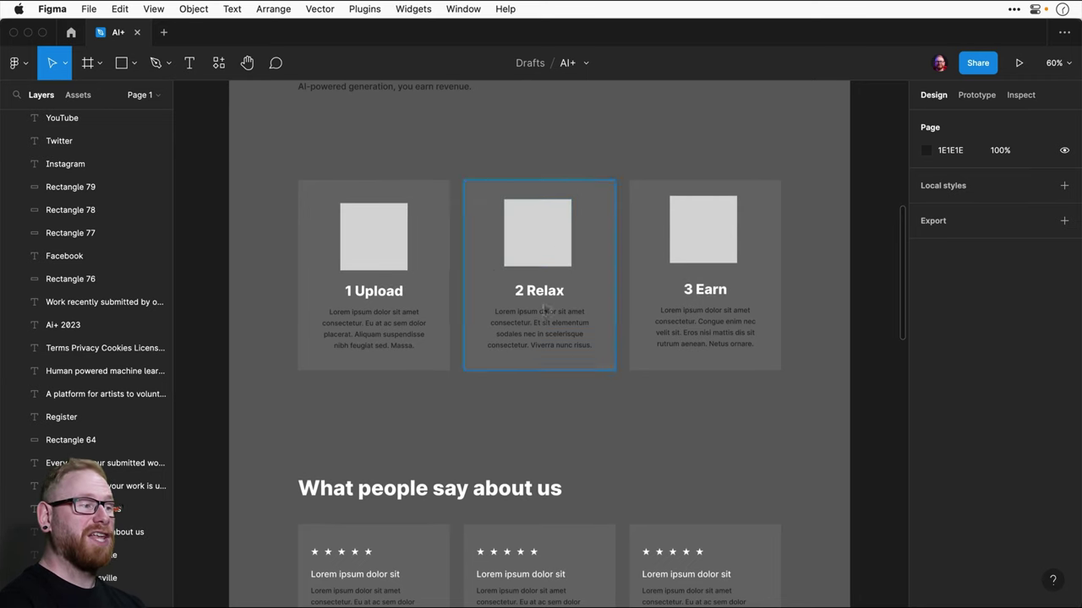
{"action": "scroll", "coordinate": [554, 245], "scroll_direction": "down", "scroll_amount": 8}
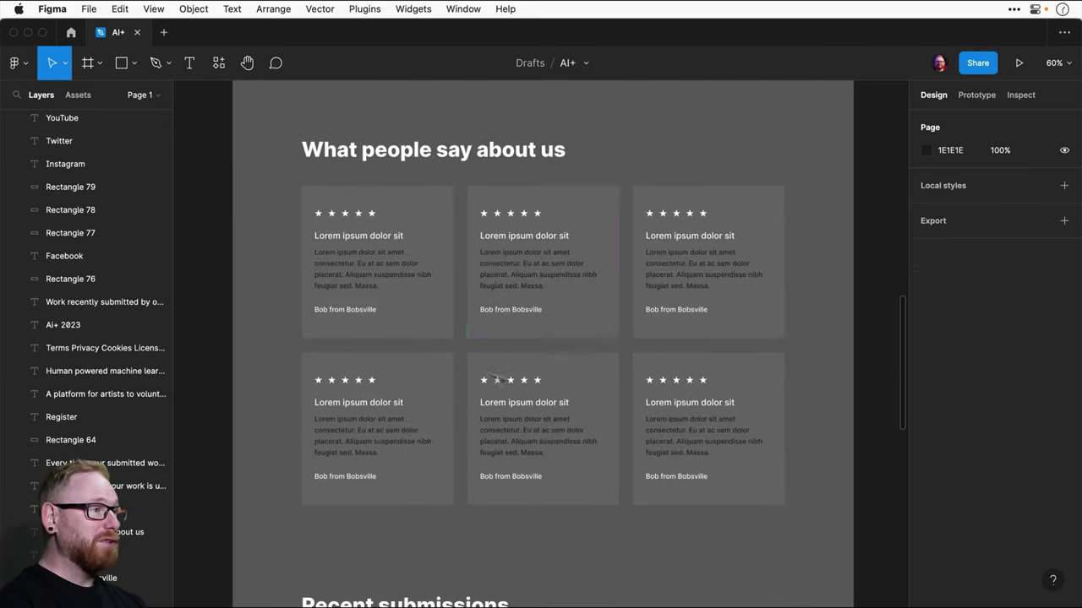
{"action": "scroll", "coordinate": [522, 426], "scroll_direction": "down", "scroll_amount": 1}
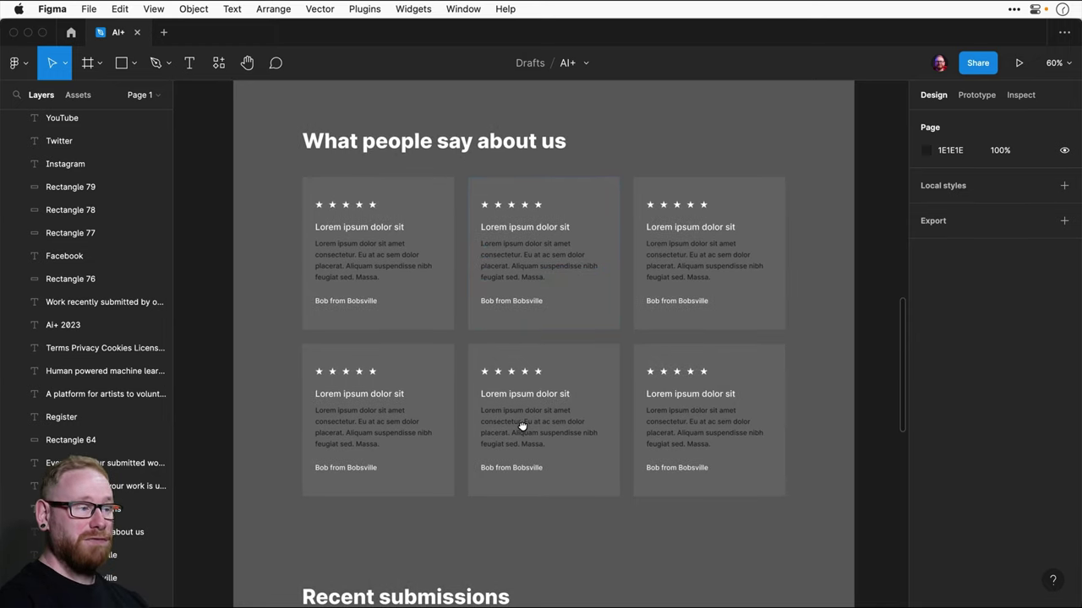
{"action": "scroll", "coordinate": [522, 426], "scroll_direction": "down", "scroll_amount": 10}
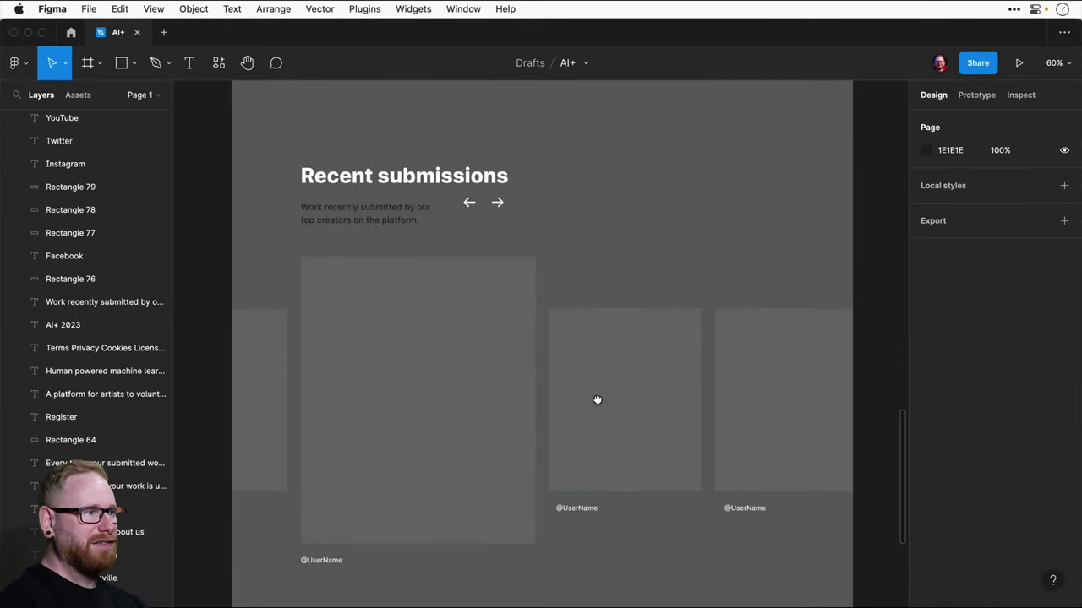
{"action": "scroll", "coordinate": [598, 400], "scroll_direction": "down", "scroll_amount": 6}
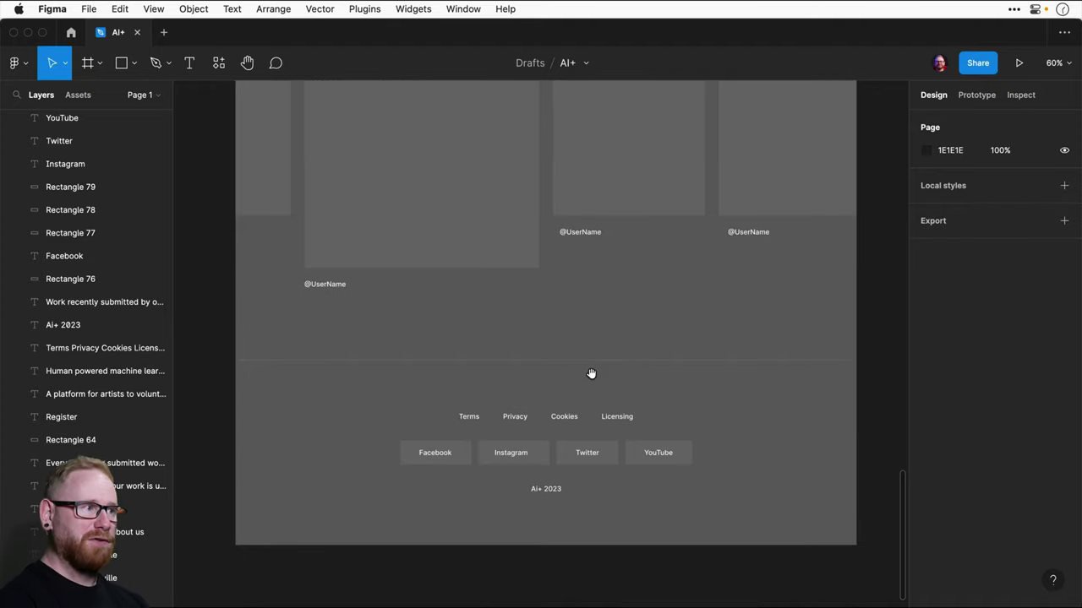
{"action": "left_click", "coordinate": [469, 450]}
{"action": "left_click", "coordinate": [647, 455]}
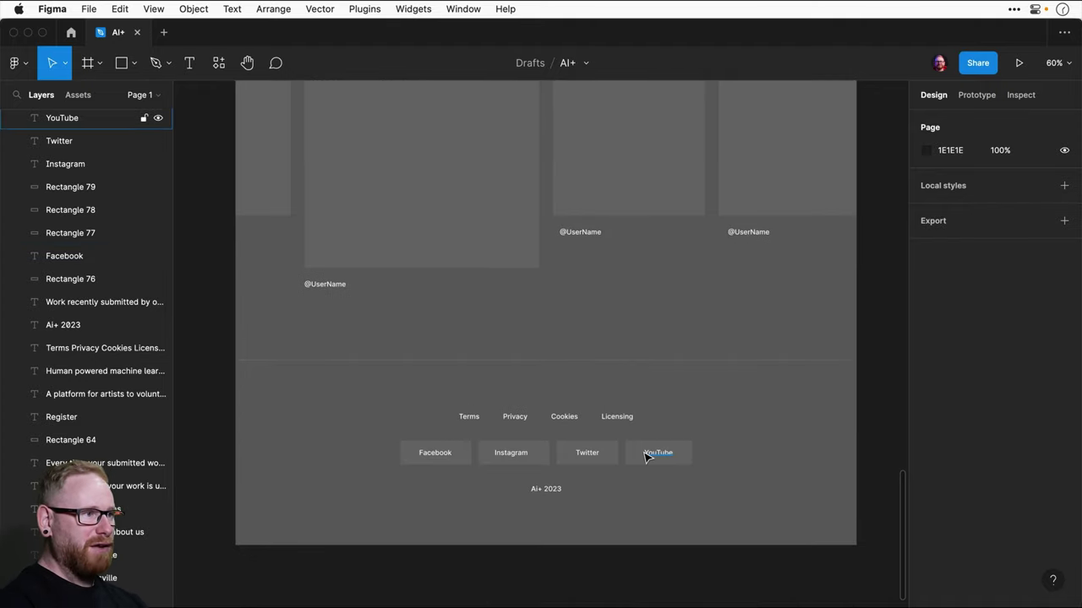
{"action": "scroll", "coordinate": [550, 160], "scroll_direction": "up", "scroll_amount": 10}
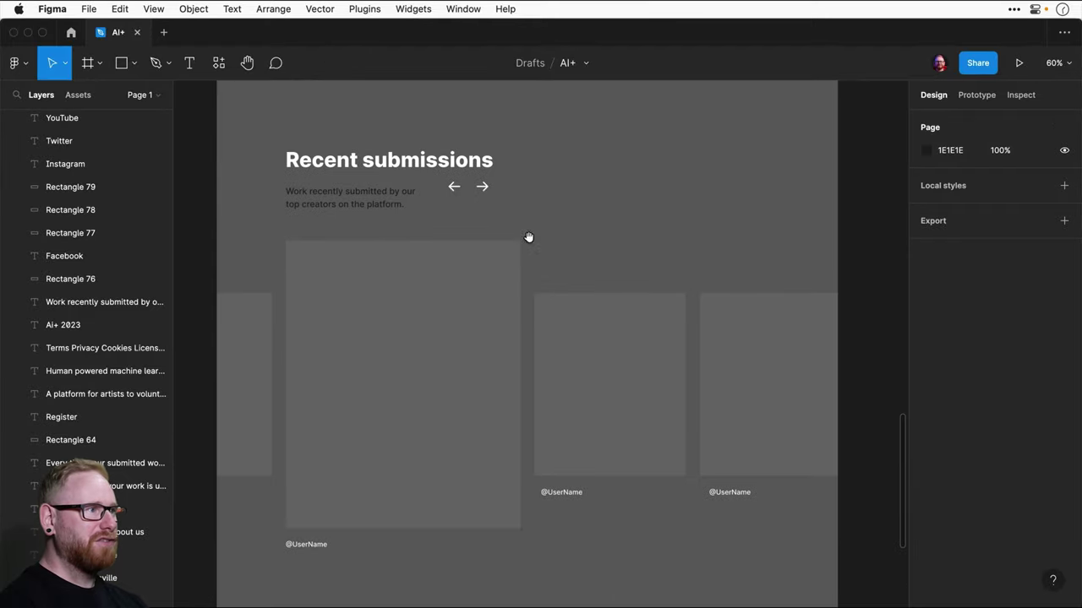
{"action": "scroll", "coordinate": [533, 252], "scroll_direction": "up", "scroll_amount": 15}
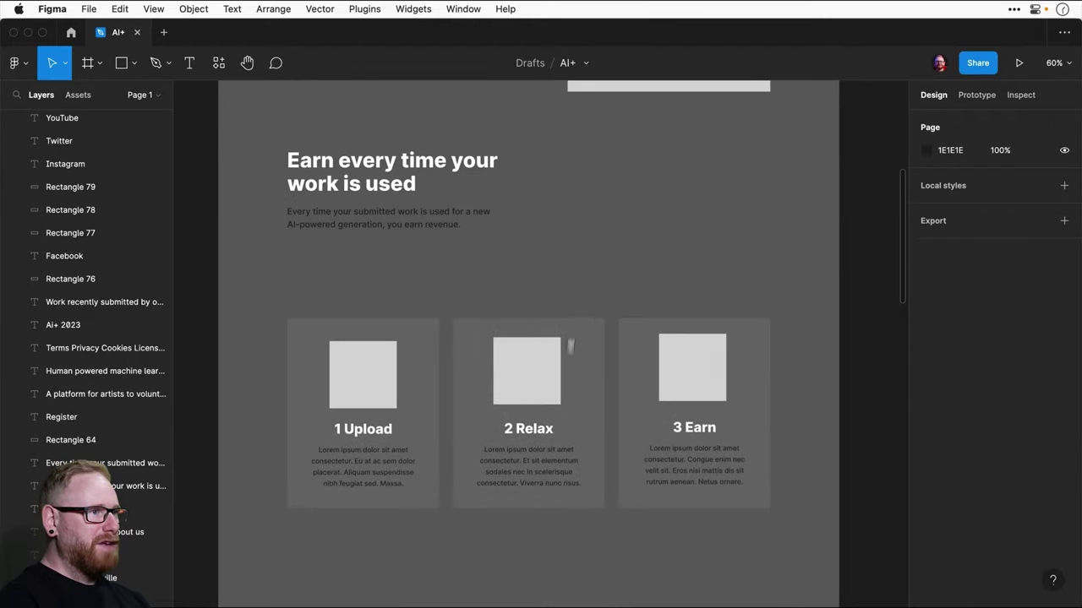
{"action": "left_click_drag", "start_coordinate": [582, 296], "coordinate": [589, 490]}
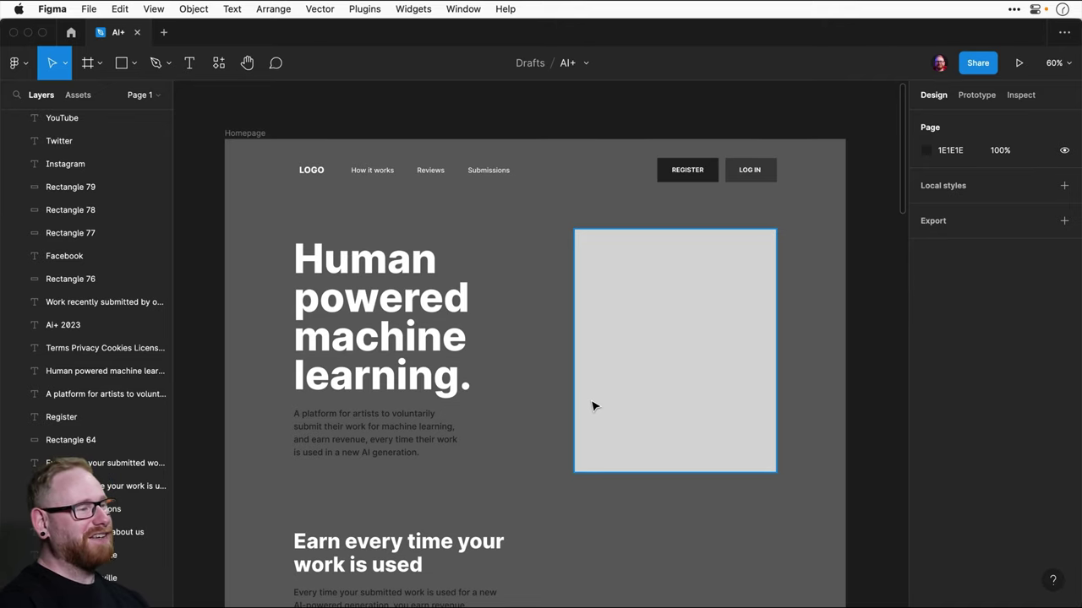
- Show the 12-column layout grid on the Homepage frame and review its column settings
{"action": "left_click", "coordinate": [248, 134]}
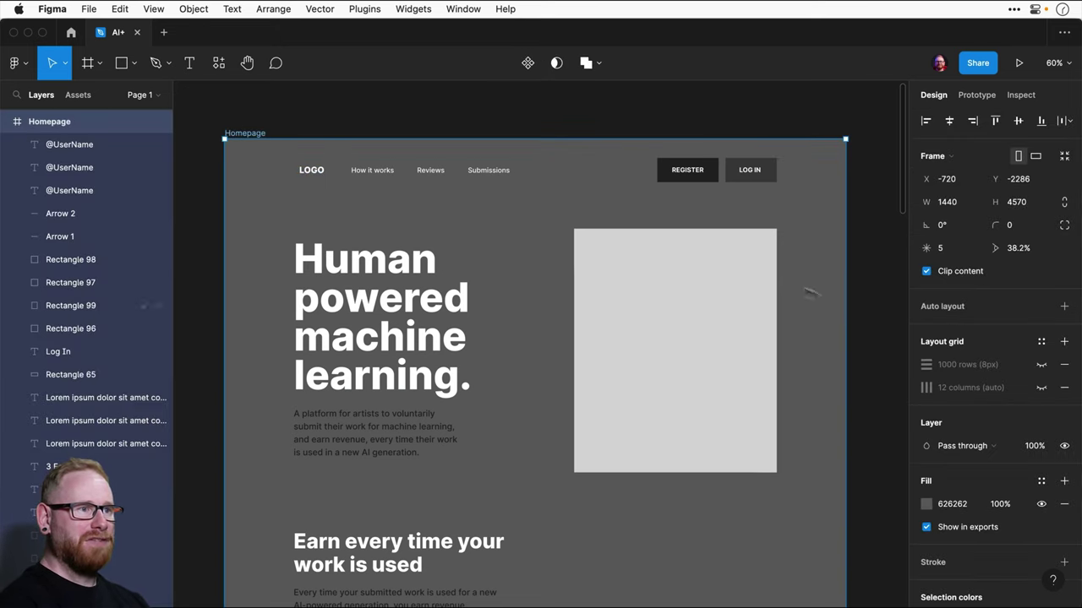
{"action": "left_click", "coordinate": [1040, 388]}
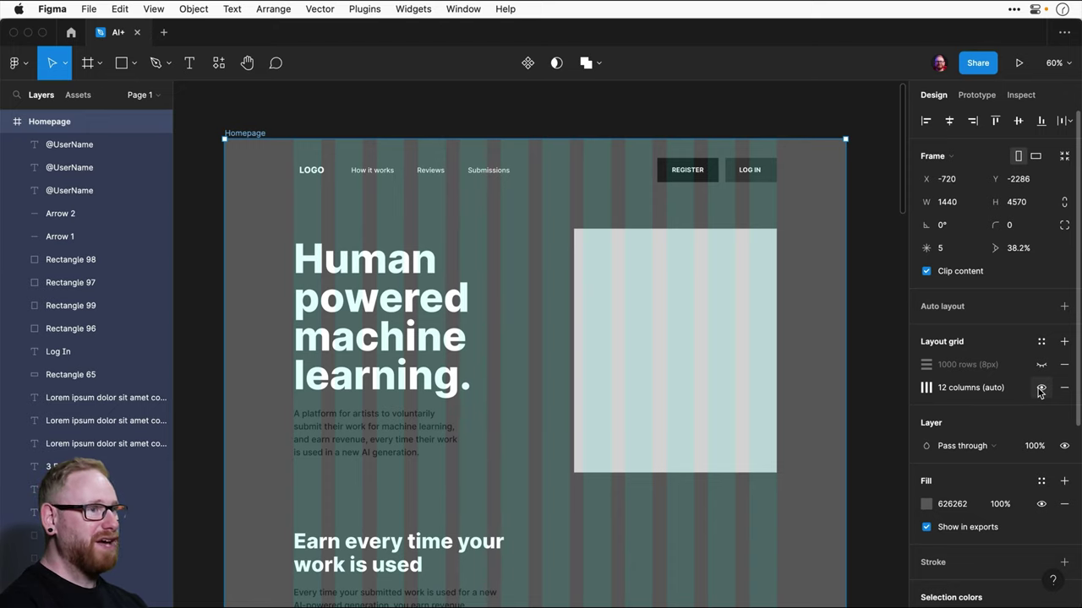
{"action": "left_click", "coordinate": [926, 388]}
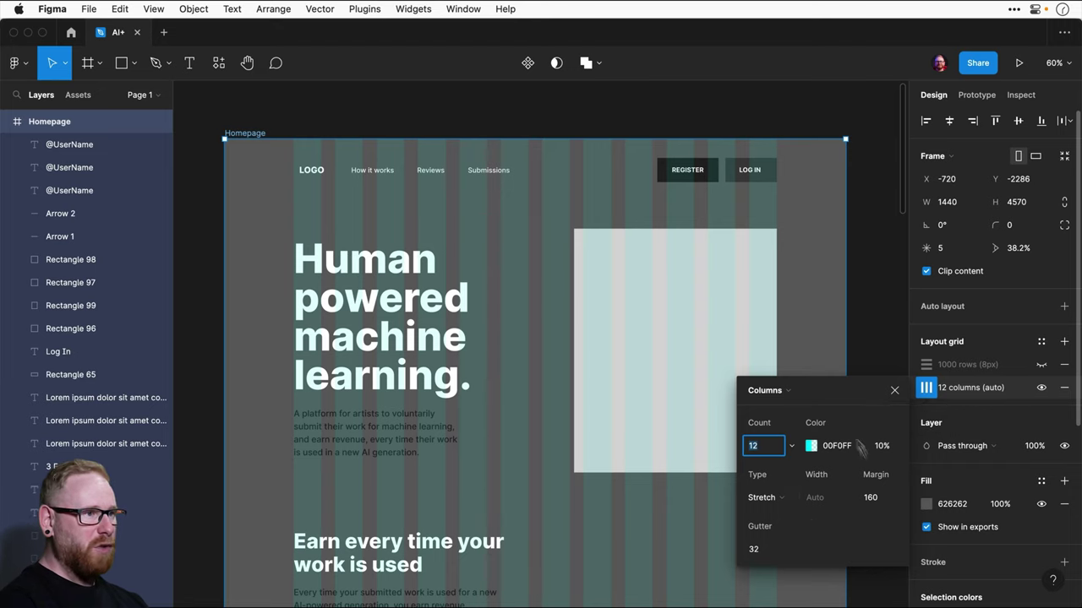
{"action": "left_click", "coordinate": [926, 388]}
- Examine how the feature cards, review cards, submission images and footer line up with the column grid
{"action": "scroll", "coordinate": [635, 423], "scroll_direction": "down", "scroll_amount": 5}
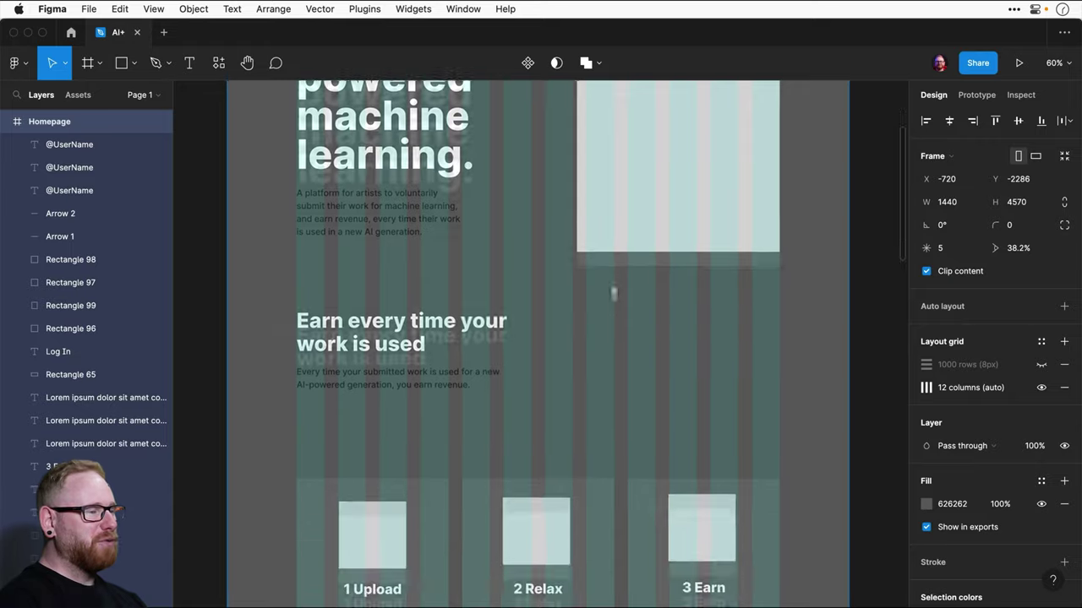
{"action": "scroll", "coordinate": [613, 293], "scroll_direction": "down", "scroll_amount": 4}
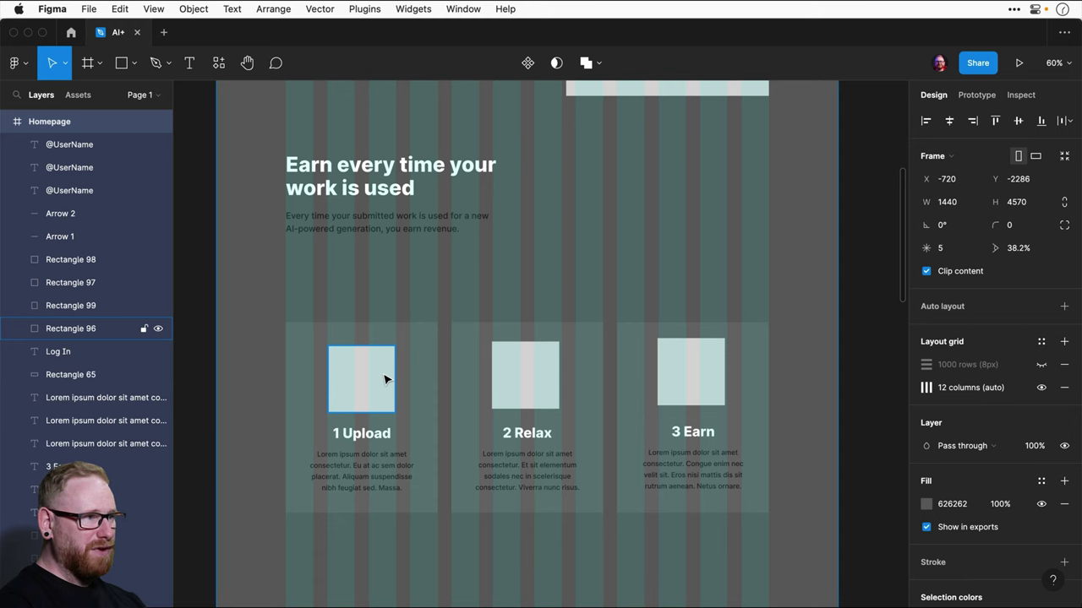
{"action": "scroll", "coordinate": [381, 375], "scroll_direction": "down", "scroll_amount": 6}
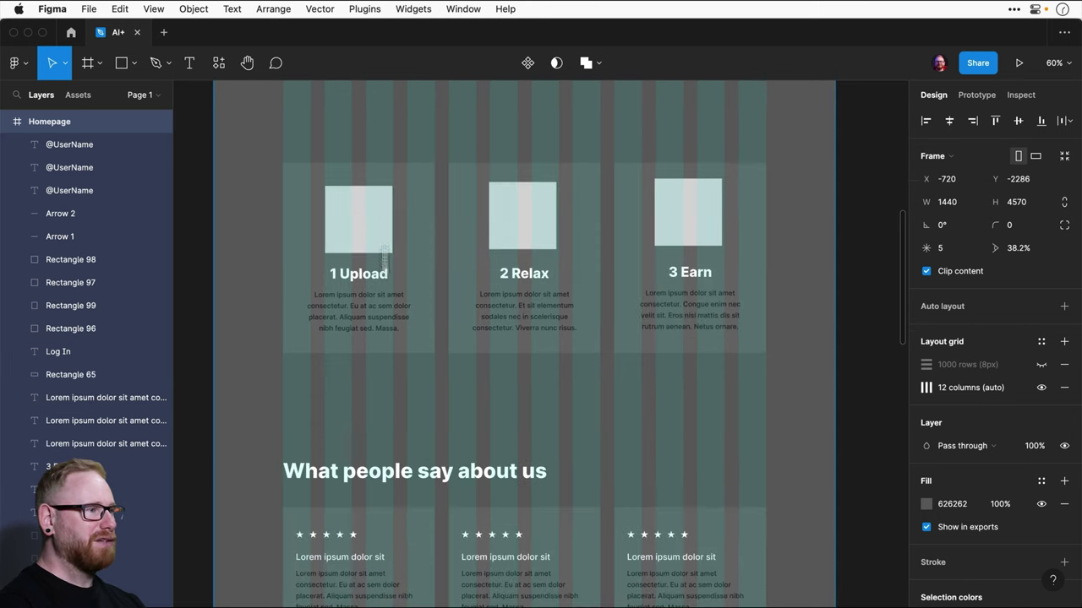
{"action": "scroll", "coordinate": [432, 415], "scroll_direction": "down", "scroll_amount": 3}
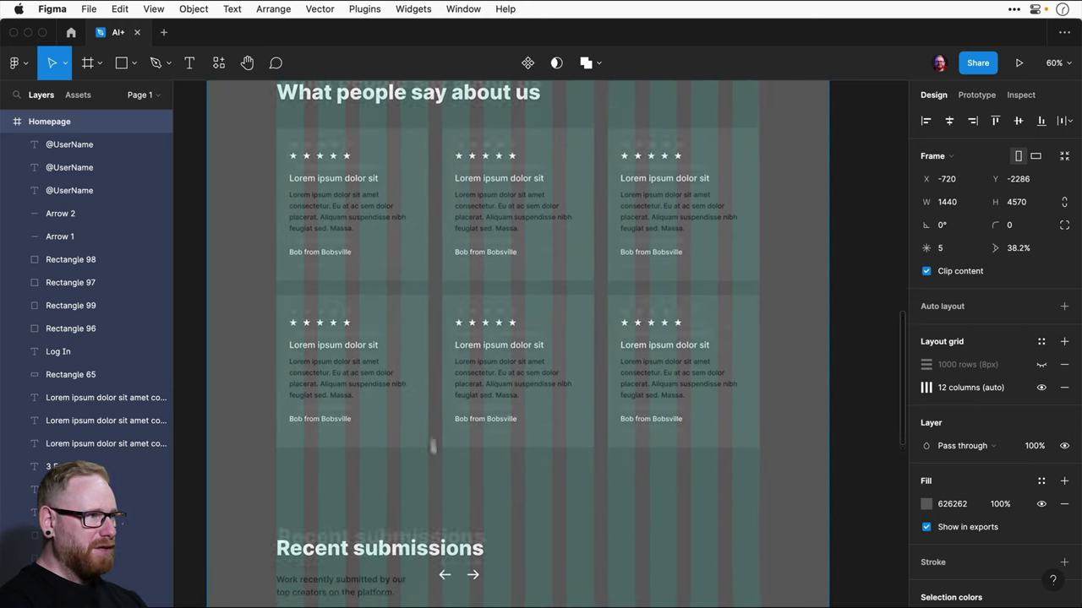
{"action": "scroll", "coordinate": [435, 447], "scroll_direction": "up", "scroll_amount": 2}
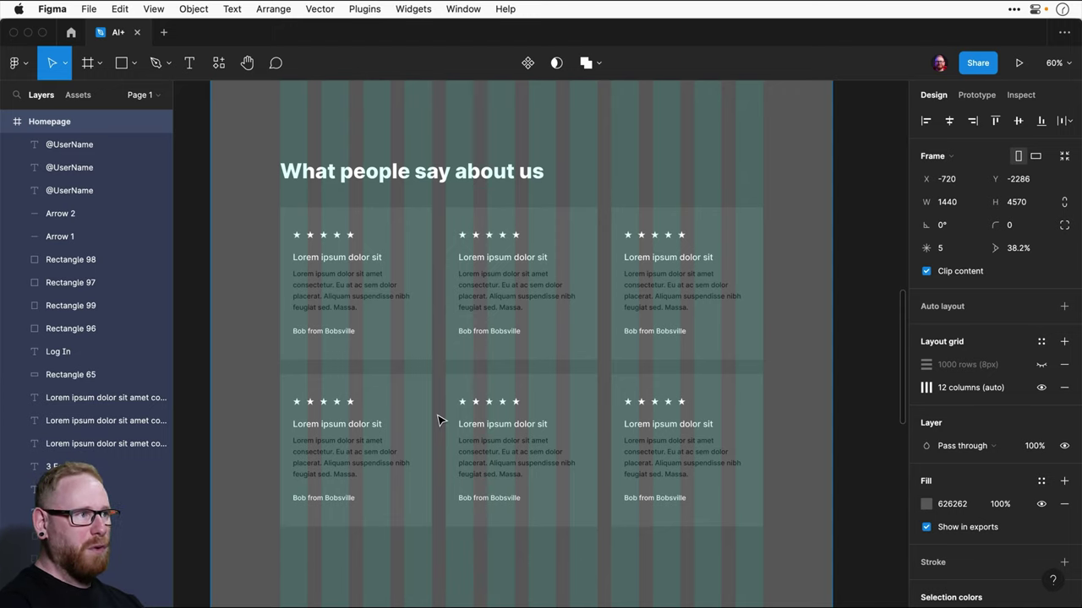
{"action": "scroll", "coordinate": [438, 420], "scroll_direction": "down", "scroll_amount": 5}
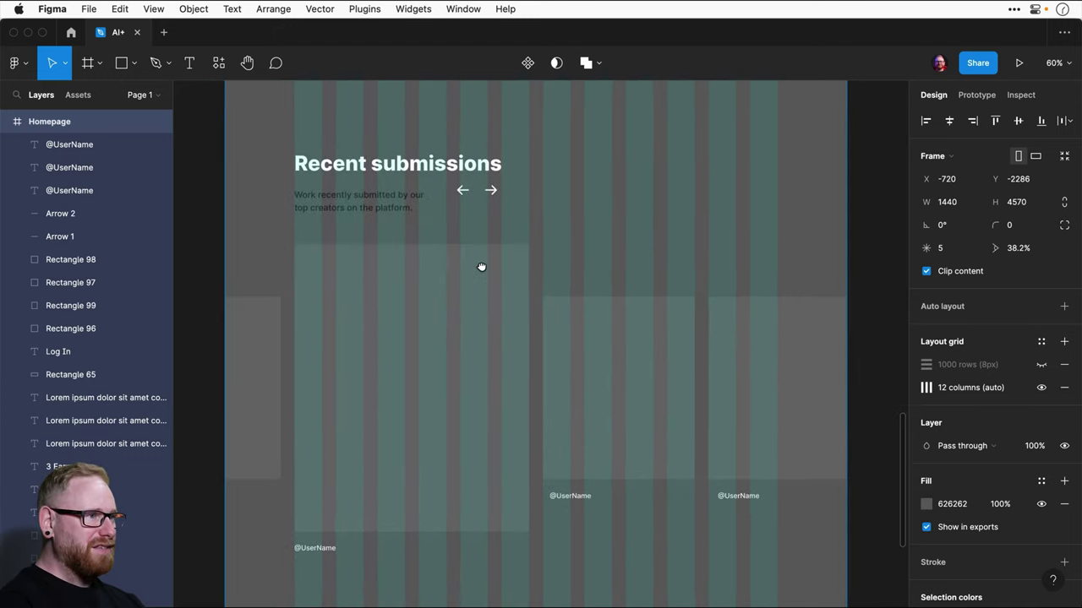
{"action": "scroll", "coordinate": [482, 262], "scroll_direction": "down", "scroll_amount": 4}
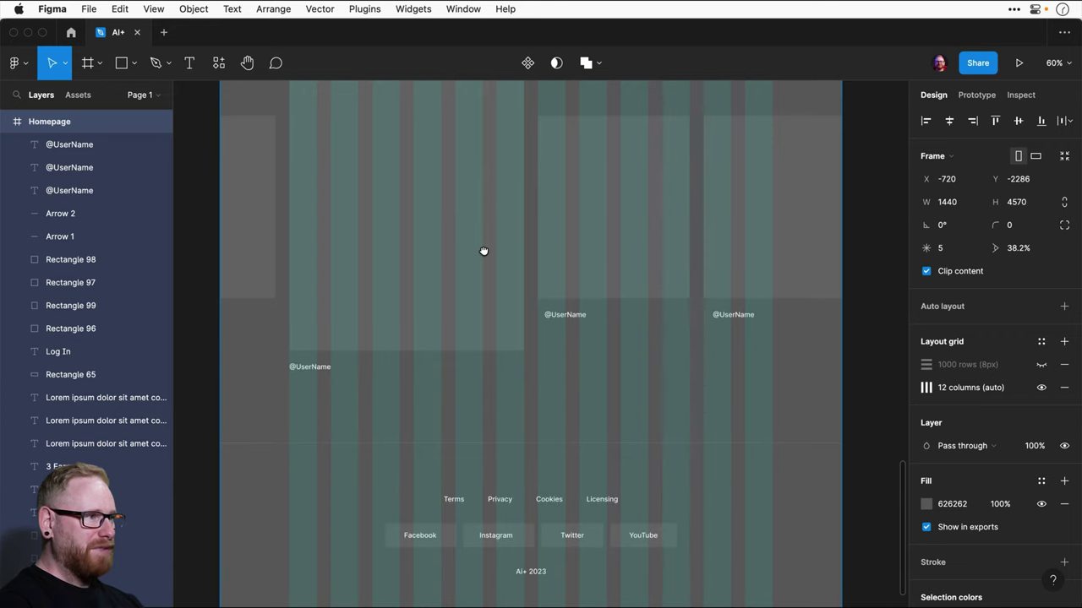
- Widen the middle Recent submissions image placeholder to 352 px so its left edge meets the grid column
{"action": "scroll", "coordinate": [507, 257], "scroll_direction": "up", "scroll_amount": 2}
{"action": "left_click", "coordinate": [549, 255]}
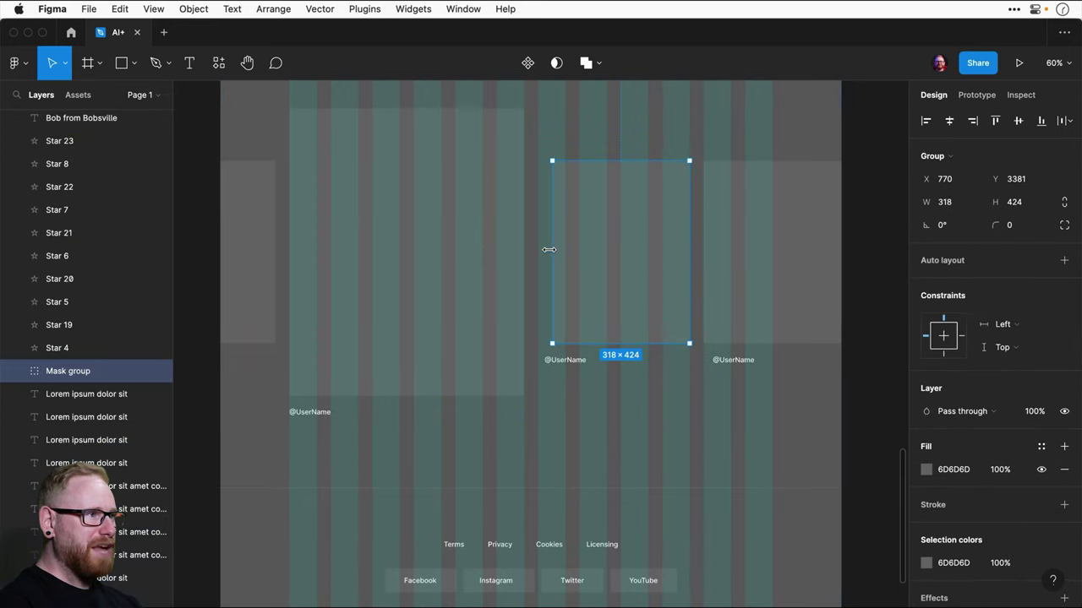
{"action": "left_click_drag", "start_coordinate": [549, 250], "coordinate": [537, 251]}
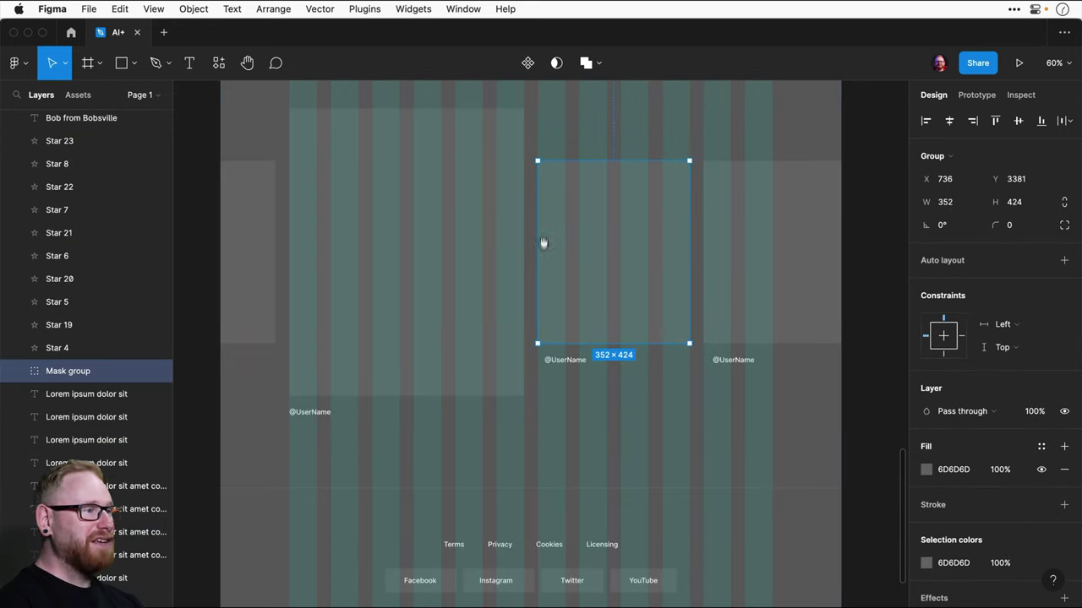
- Show the 8 px row layout grid on the Homepage frame and review its row settings
{"action": "scroll", "coordinate": [544, 244], "scroll_direction": "up", "scroll_amount": 10}
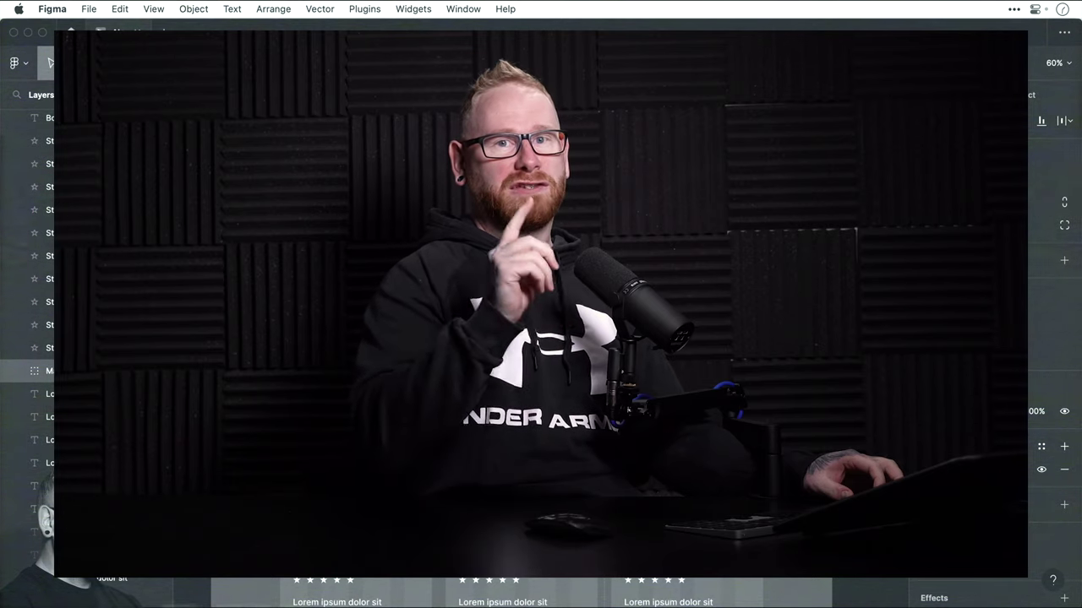
{"action": "scroll", "coordinate": [572, 338], "scroll_direction": "up", "scroll_amount": 6}
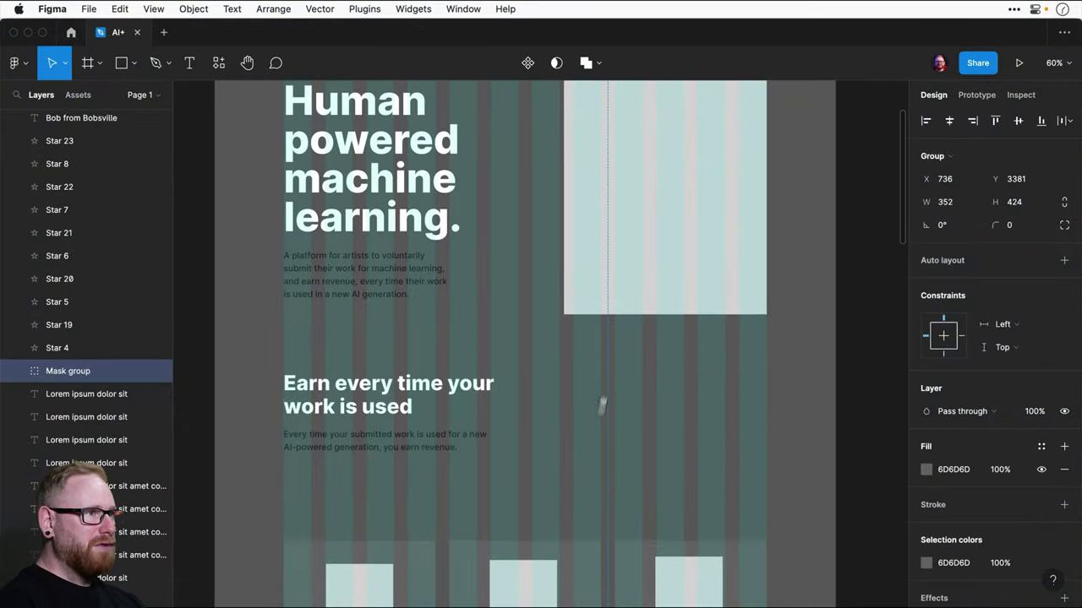
{"action": "scroll", "coordinate": [602, 406], "scroll_direction": "up", "scroll_amount": 3}
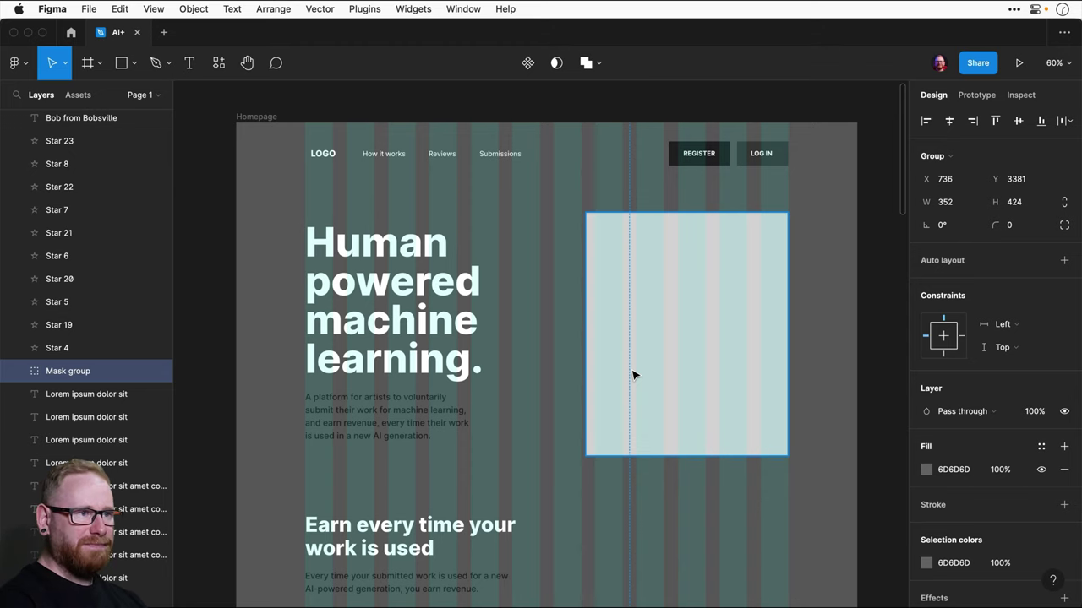
{"action": "left_click", "coordinate": [258, 117]}
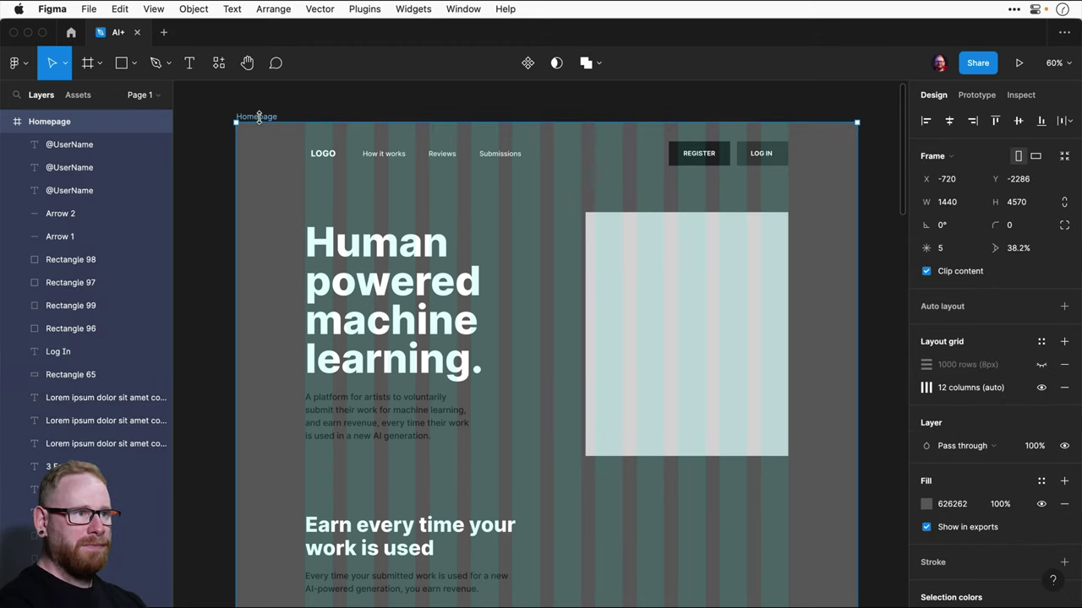
{"action": "left_click", "coordinate": [1041, 365]}
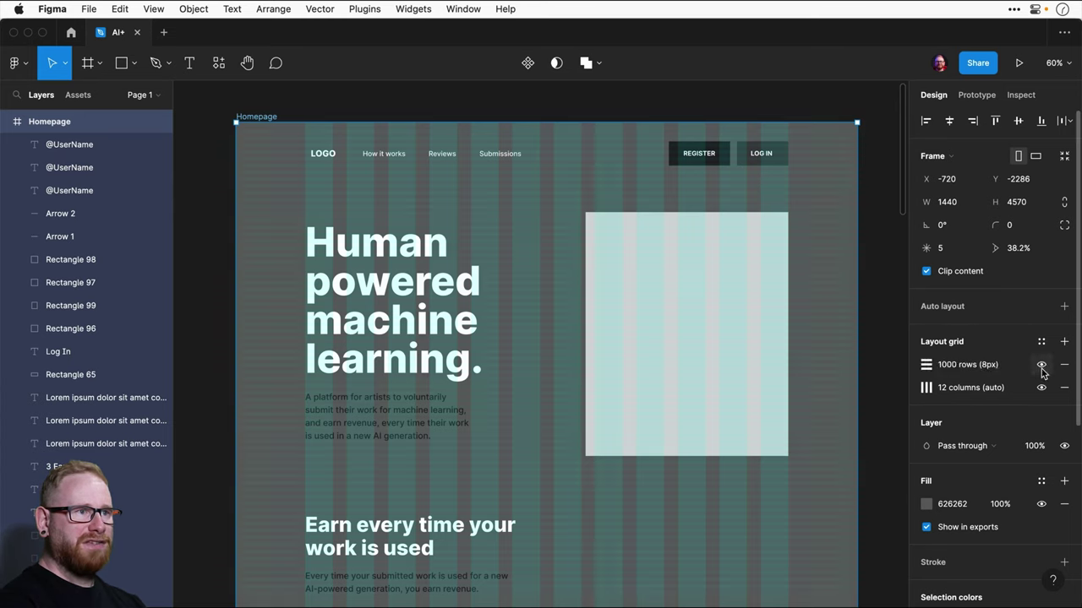
{"action": "left_click", "coordinate": [927, 369]}
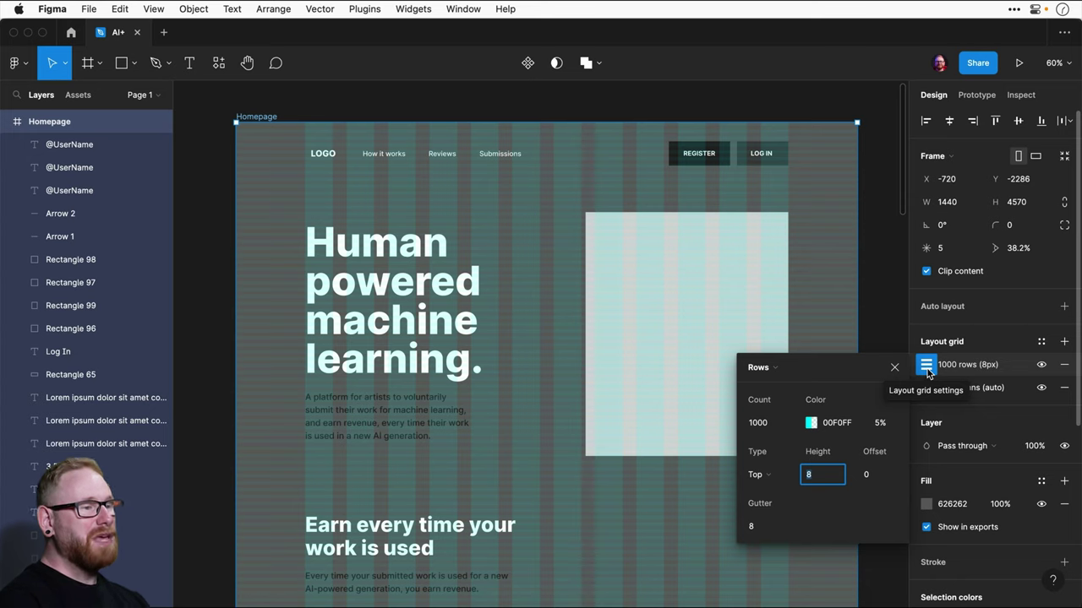
{"action": "left_click", "coordinate": [927, 371]}
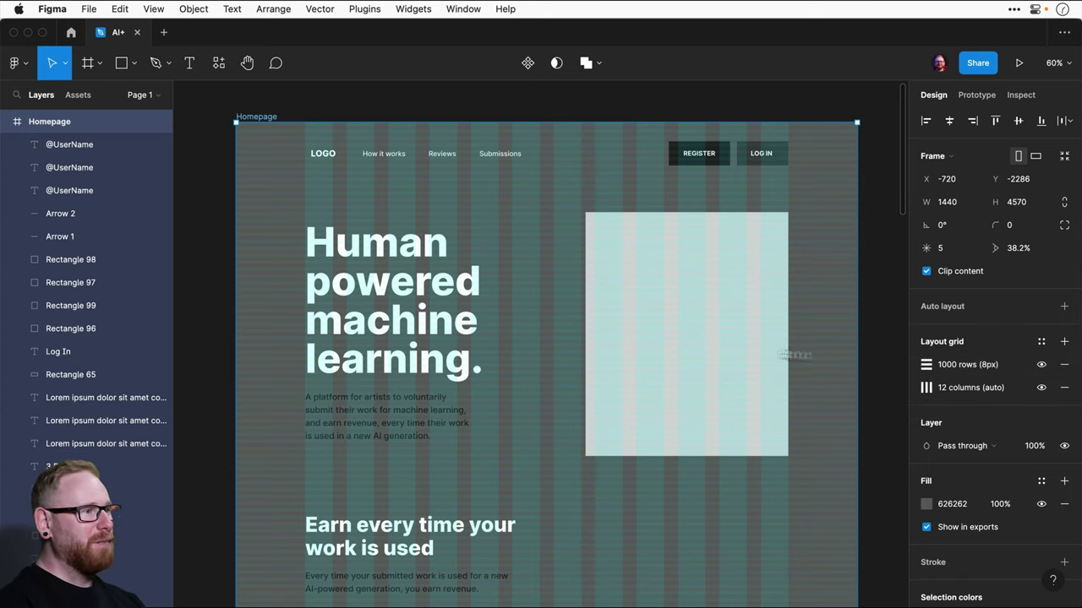
- Examine the 8 px row grid up close between the hero headline and the image placeholder
{"action": "left_click", "coordinate": [534, 318]}
{"action": "left_click", "coordinate": [533, 318]}
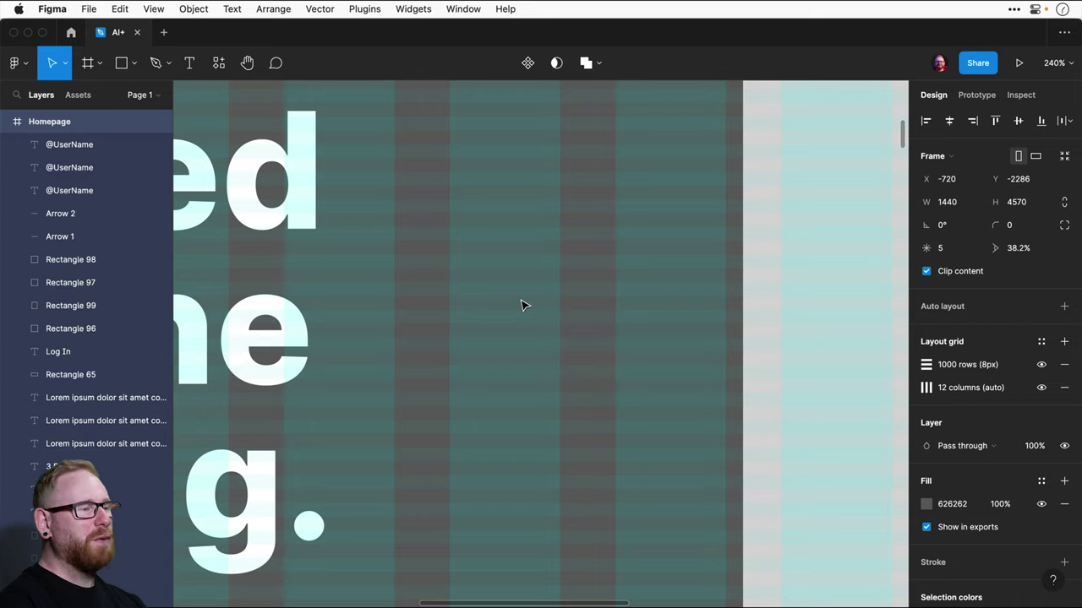
{"action": "scroll", "coordinate": [563, 459], "scroll_direction": "down", "scroll_amount": 5}
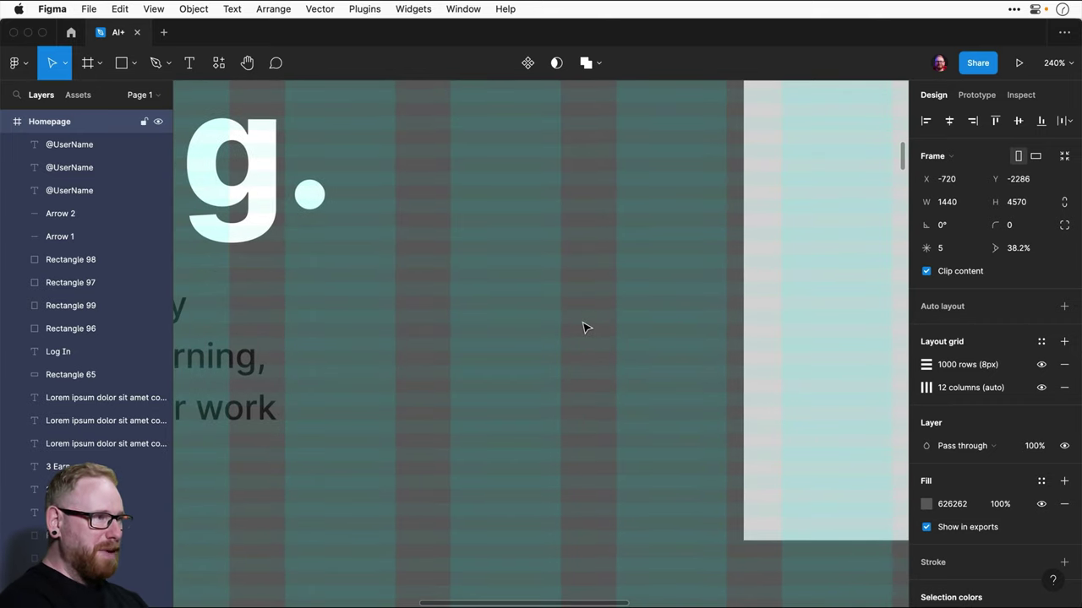
- Examine how the bottom edge of the hero image placeholder sits against the 8 px row grid
{"action": "key", "text": "shift+0"}
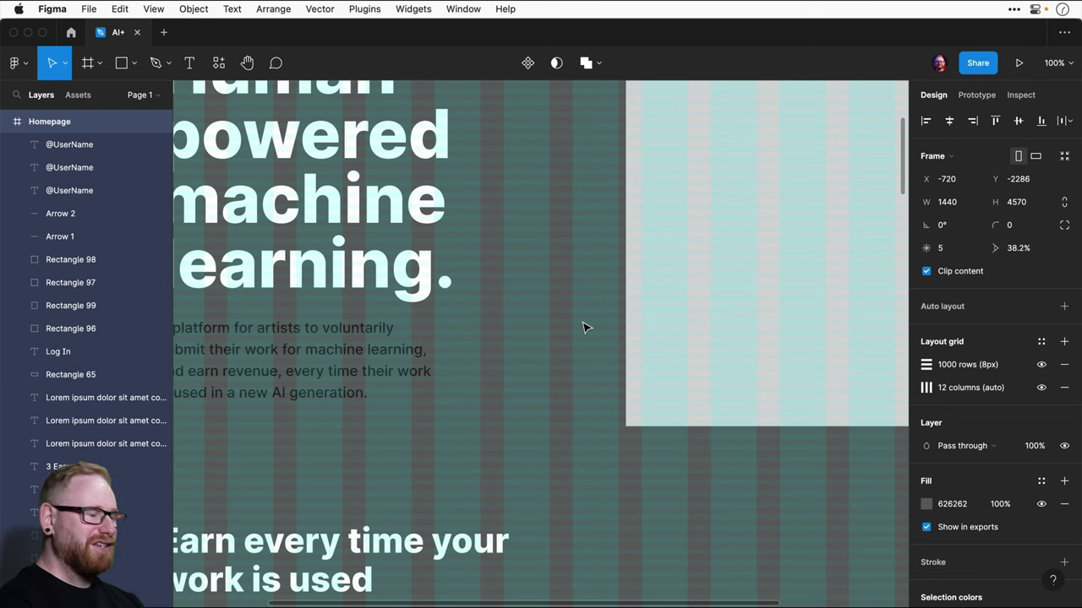
{"action": "key", "text": "super+minus"}
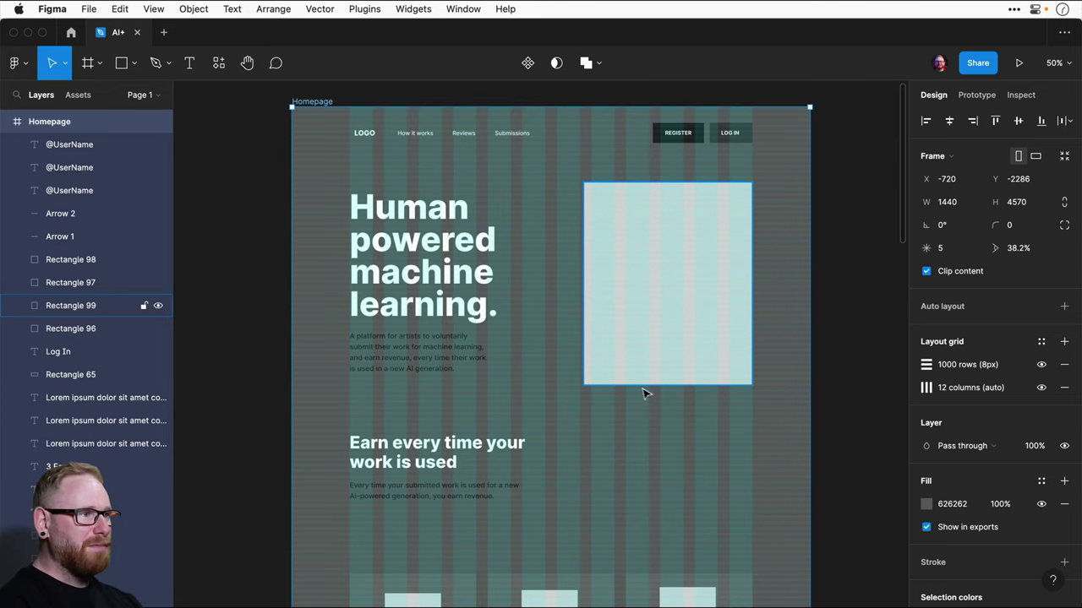
{"action": "scroll", "coordinate": [652, 389], "scroll_direction": "up", "scroll_amount": 5}
{"action": "left_click_drag", "start_coordinate": [658, 372], "coordinate": [668, 334]}
{"action": "key", "text": "super+z"}
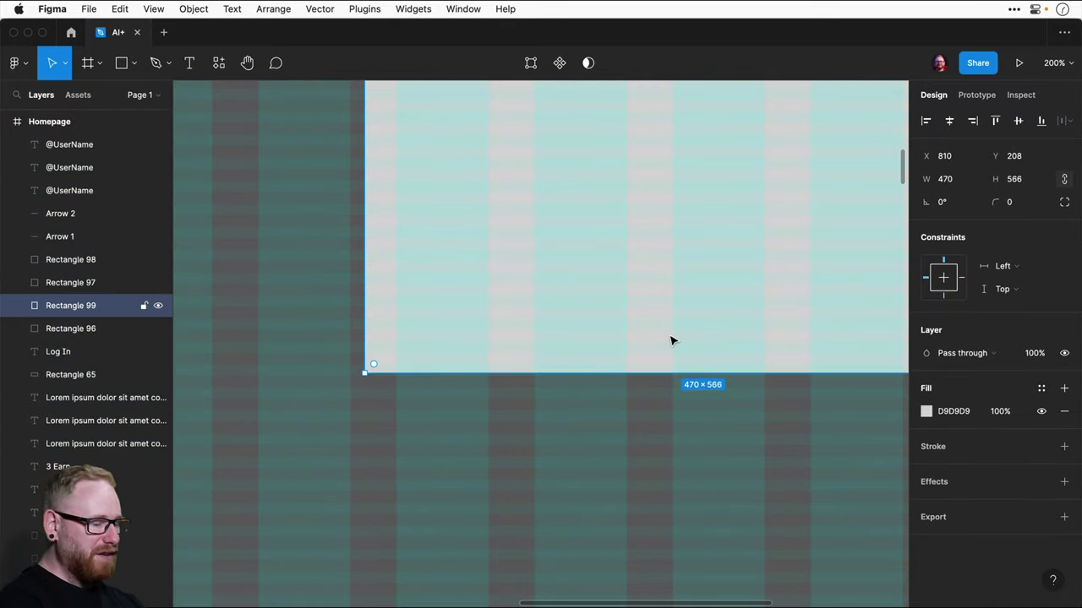
{"action": "key", "text": "minus"}
{"action": "key", "text": "minus"}
{"action": "scroll", "coordinate": [717, 387], "scroll_direction": "up", "scroll_amount": 2}
{"action": "scroll", "coordinate": [717, 387], "scroll_direction": "up", "scroll_amount": 2}
{"action": "scroll", "coordinate": [749, 423], "scroll_direction": "down", "scroll_amount": 1}
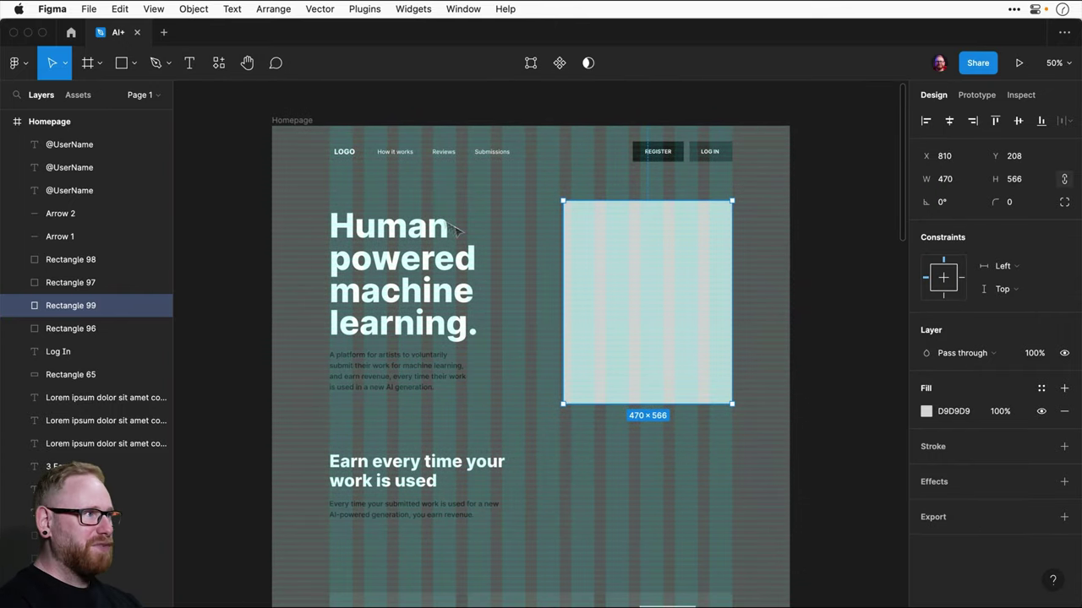
- Hide both the 8 px row grid and the 12-column grid on the Homepage frame
{"action": "left_click", "coordinate": [289, 120]}
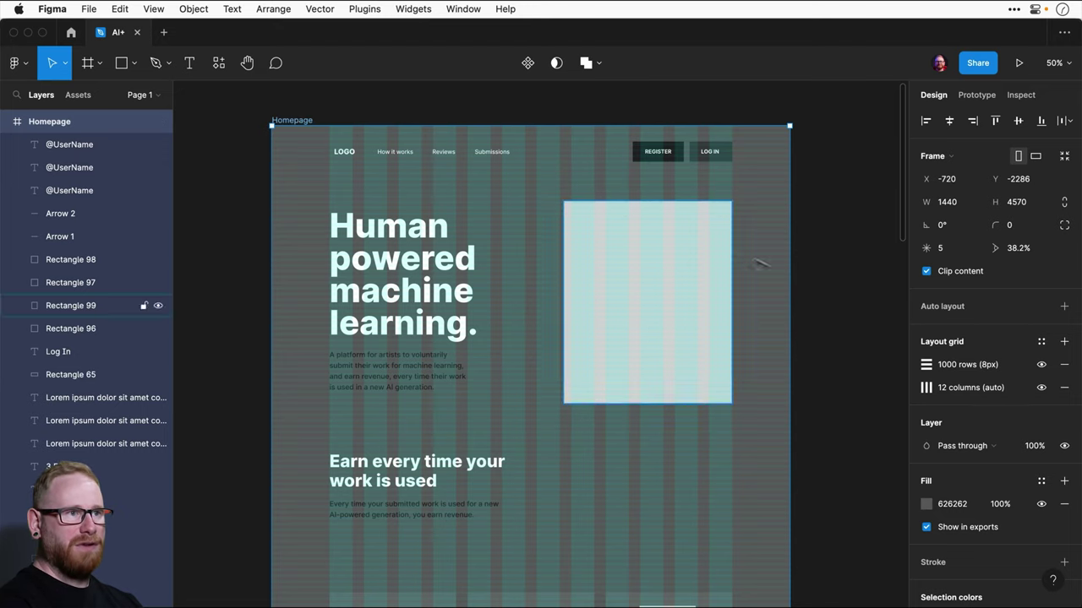
{"action": "left_click", "coordinate": [1040, 365]}
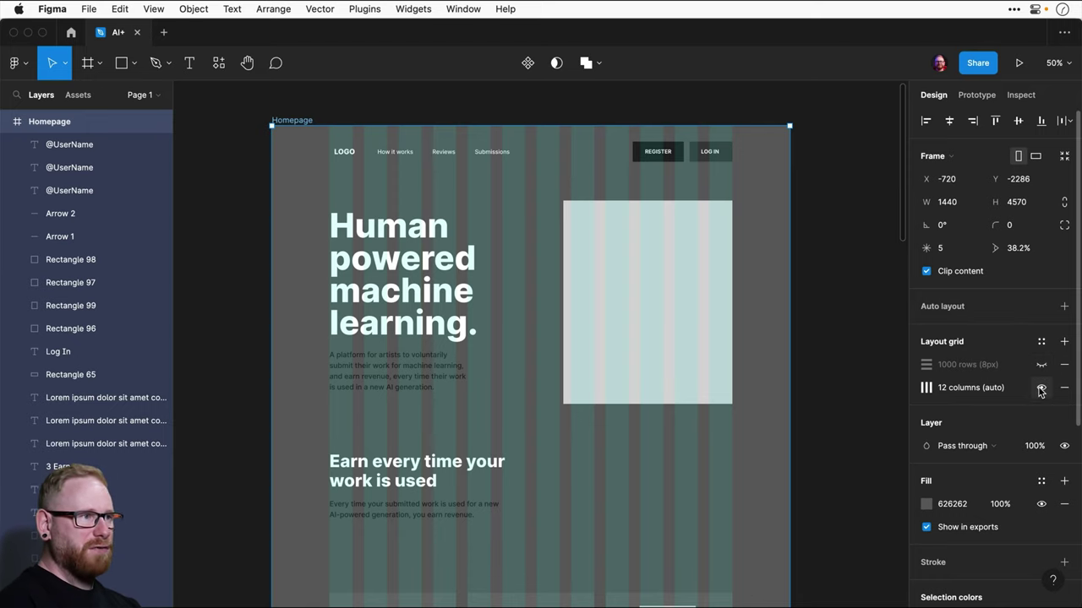
{"action": "left_click", "coordinate": [1041, 388]}
{"action": "left_click", "coordinate": [853, 331]}
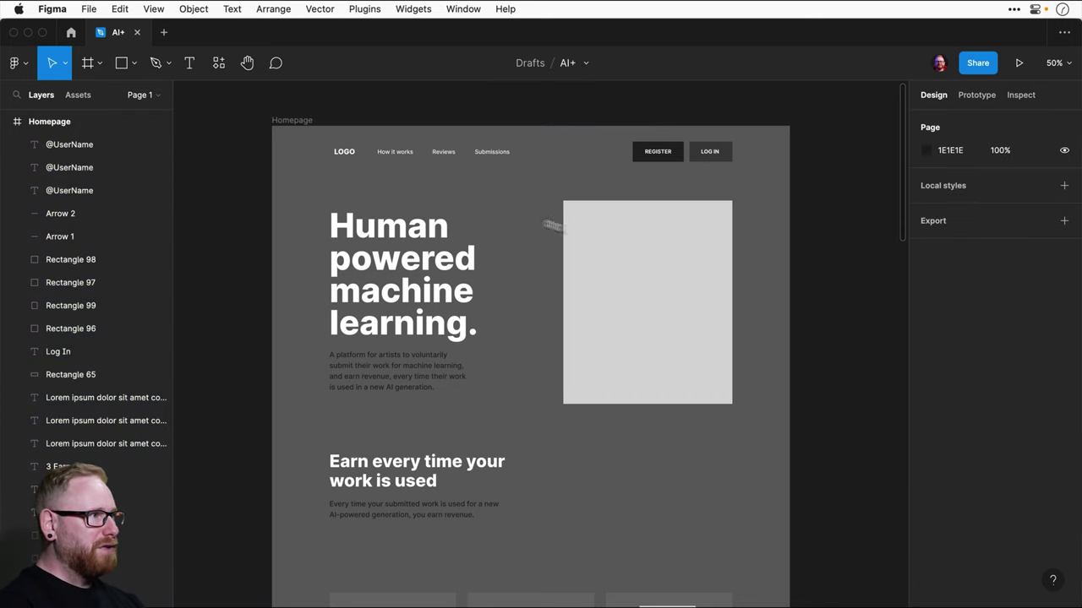
- Replace the LOGO placeholder text in the header with "AI+"
{"action": "key", "text": "z"}
{"action": "left_click", "coordinate": [340, 152]}
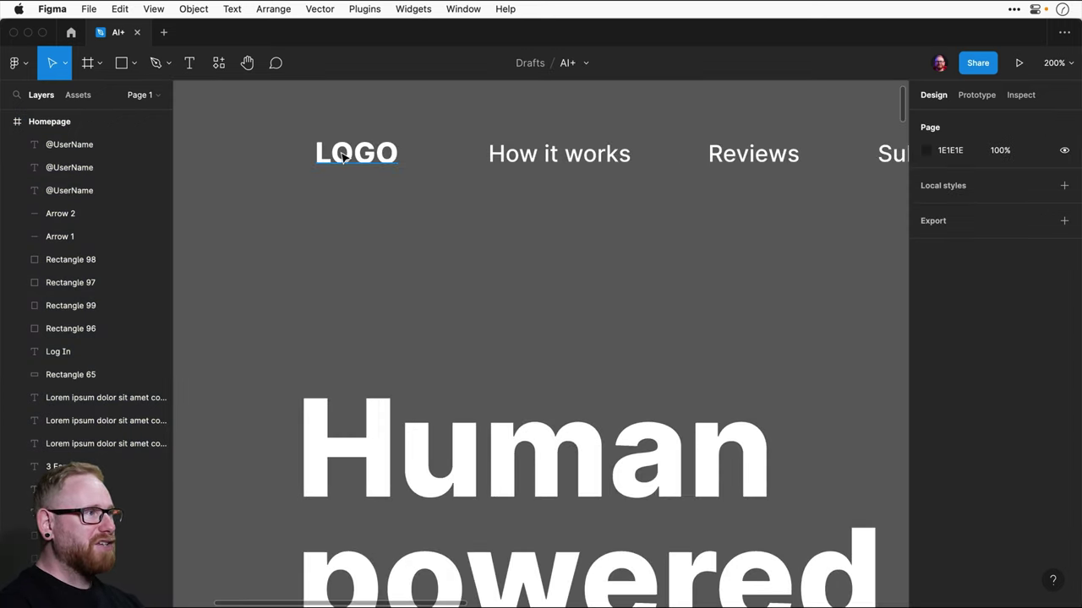
{"action": "left_click", "coordinate": [343, 154]}
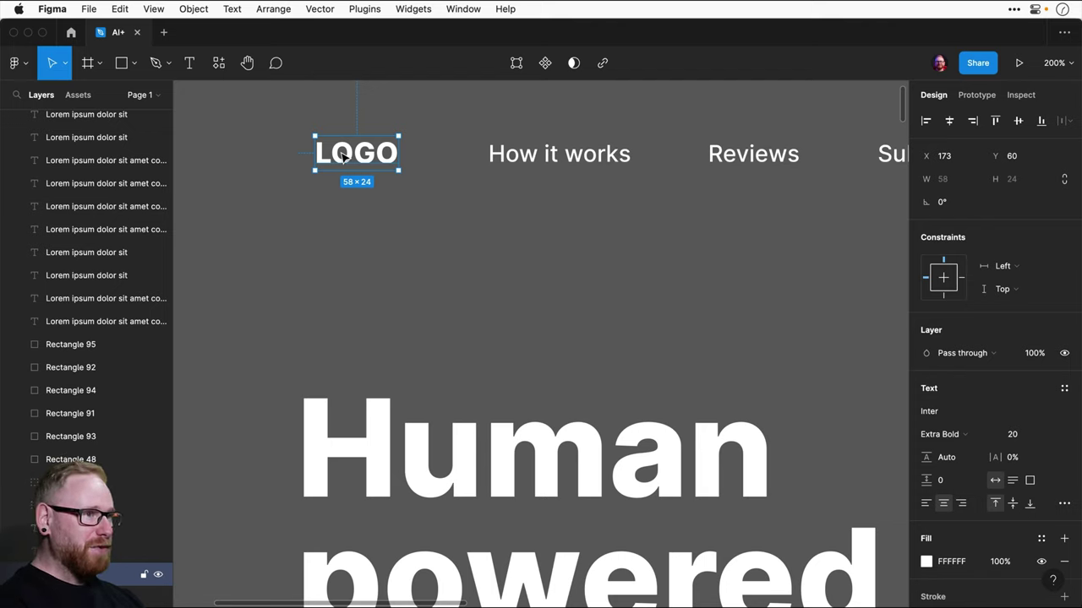
{"action": "double_click", "coordinate": [342, 154]}
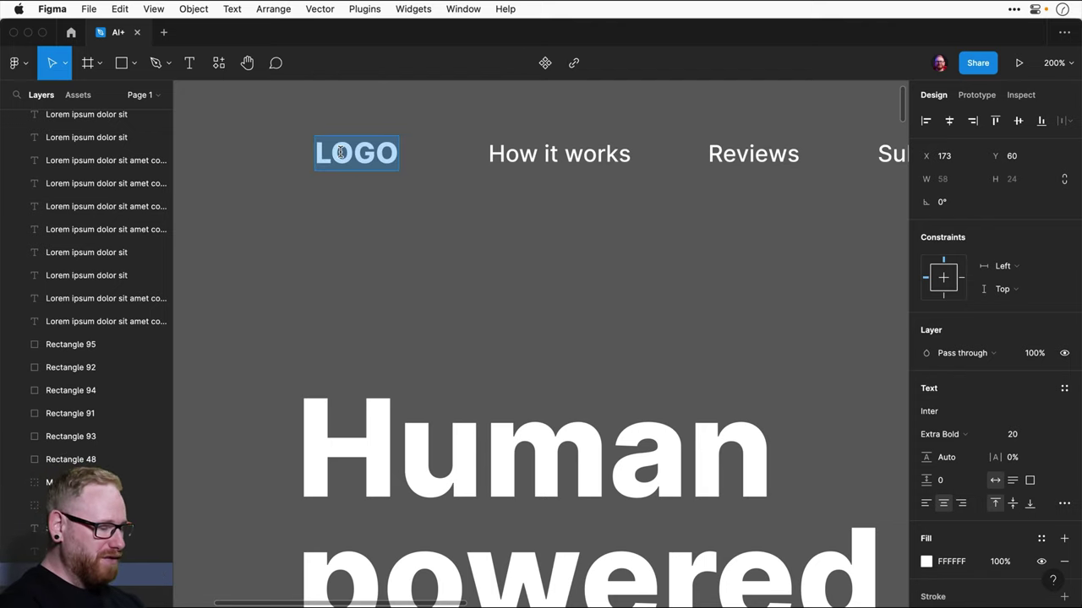
{"action": "type", "text": "AI+"}
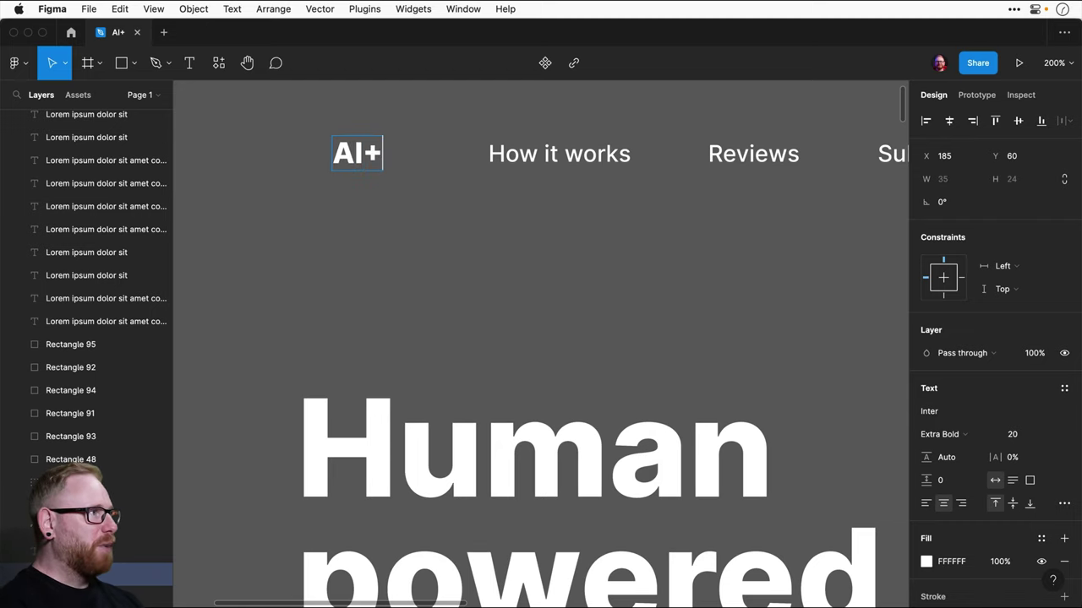
{"action": "key", "text": "Escape"}
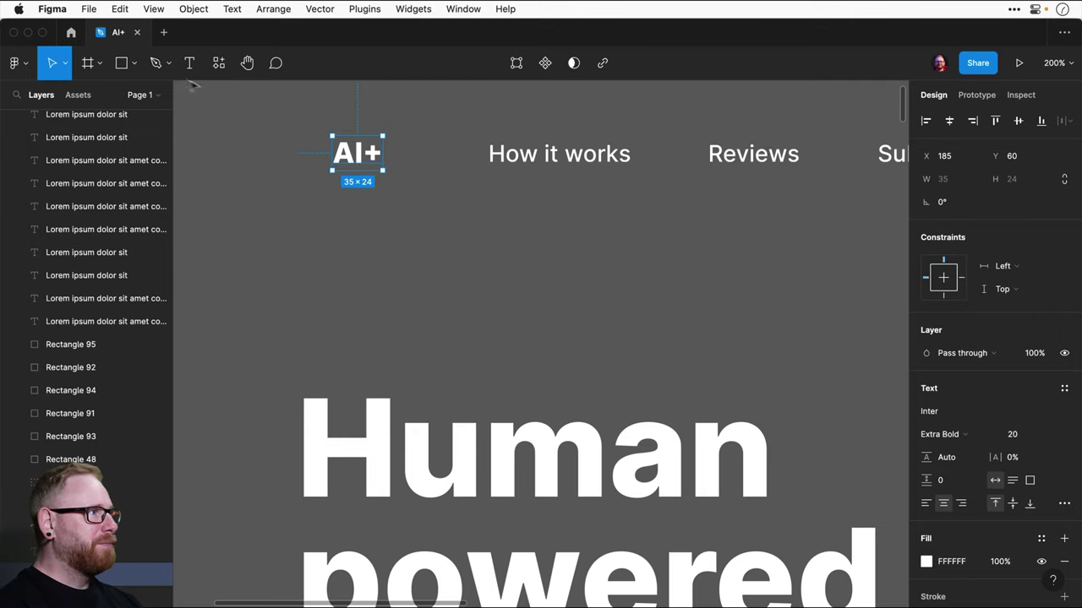
- Draw a rectangle about 72 × 41 px around the AI+ logo text, hide its fill and give it a white FFFFFF inside stroke
{"action": "left_click", "coordinate": [121, 63]}
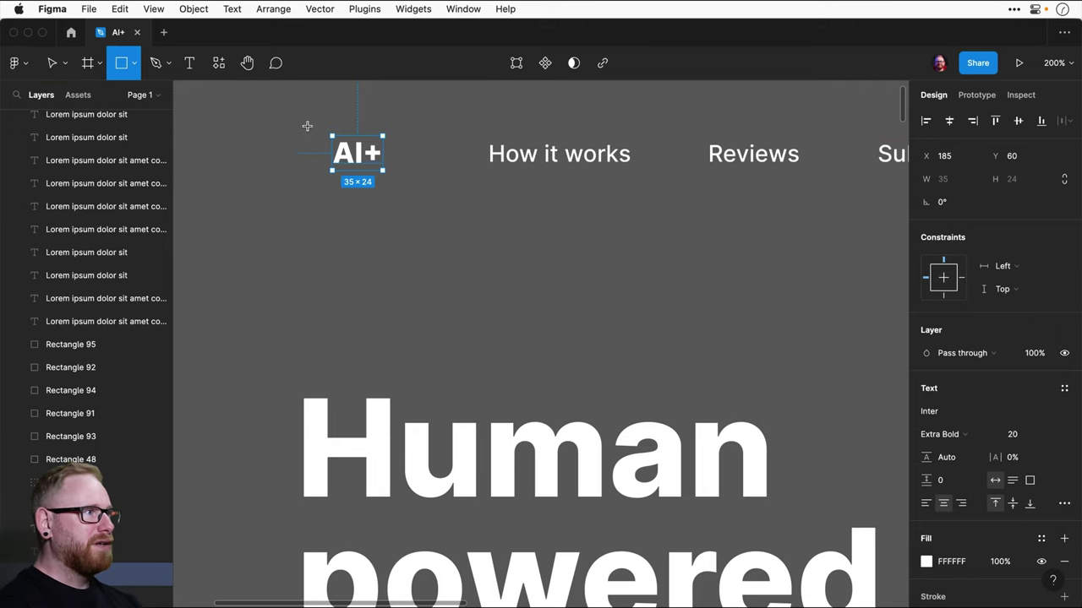
{"action": "left_click_drag", "start_coordinate": [306, 126], "coordinate": [410, 189]}
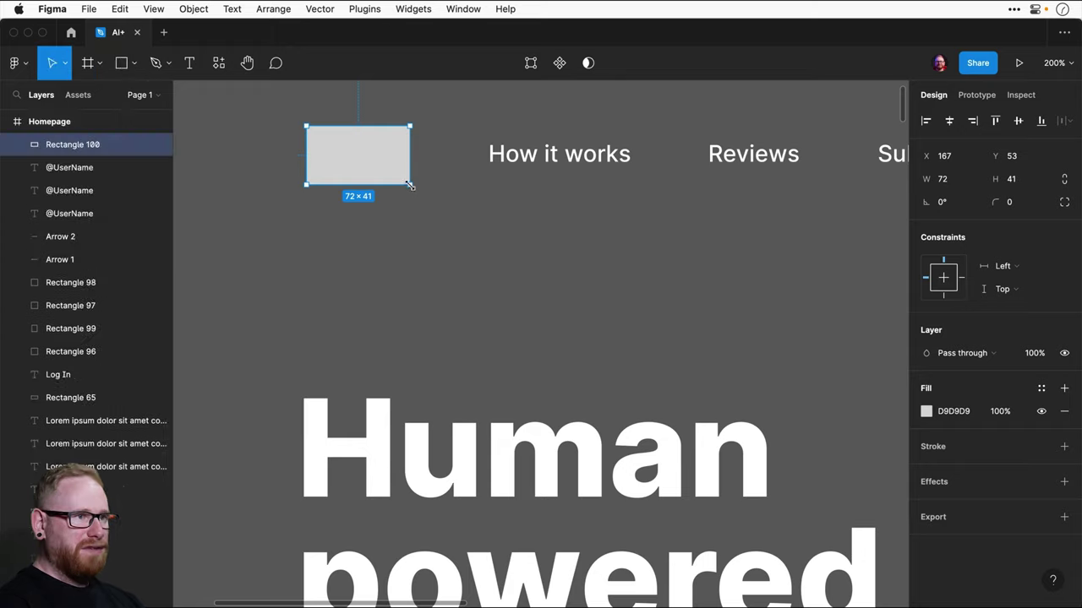
{"action": "left_click", "coordinate": [1042, 412]}
{"action": "left_click", "coordinate": [1064, 447]}
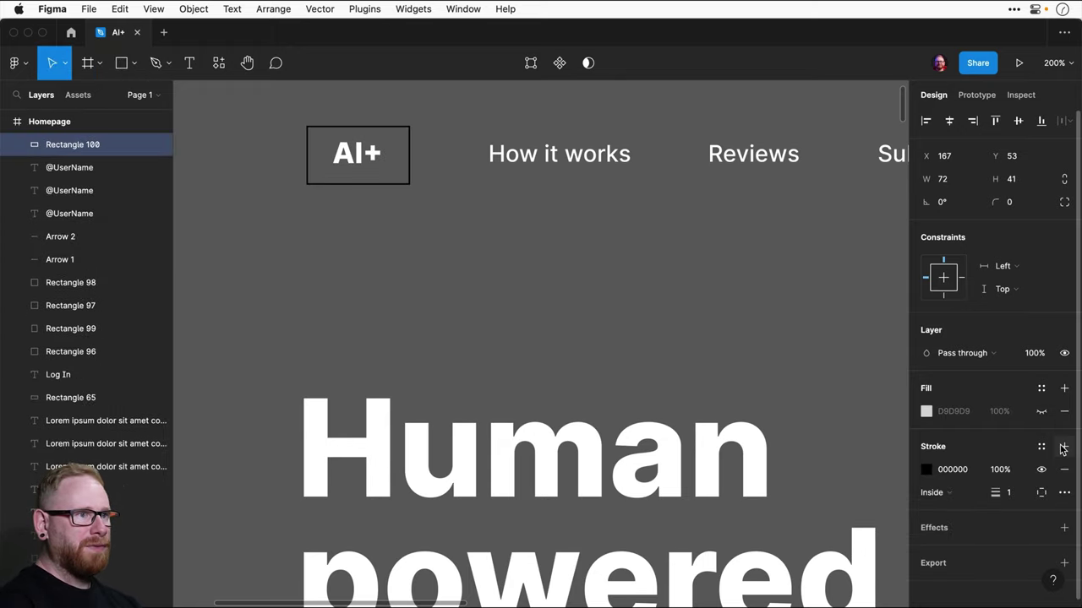
{"action": "left_click", "coordinate": [925, 470]}
{"action": "left_click_drag", "start_coordinate": [744, 405], "coordinate": [687, 226]}
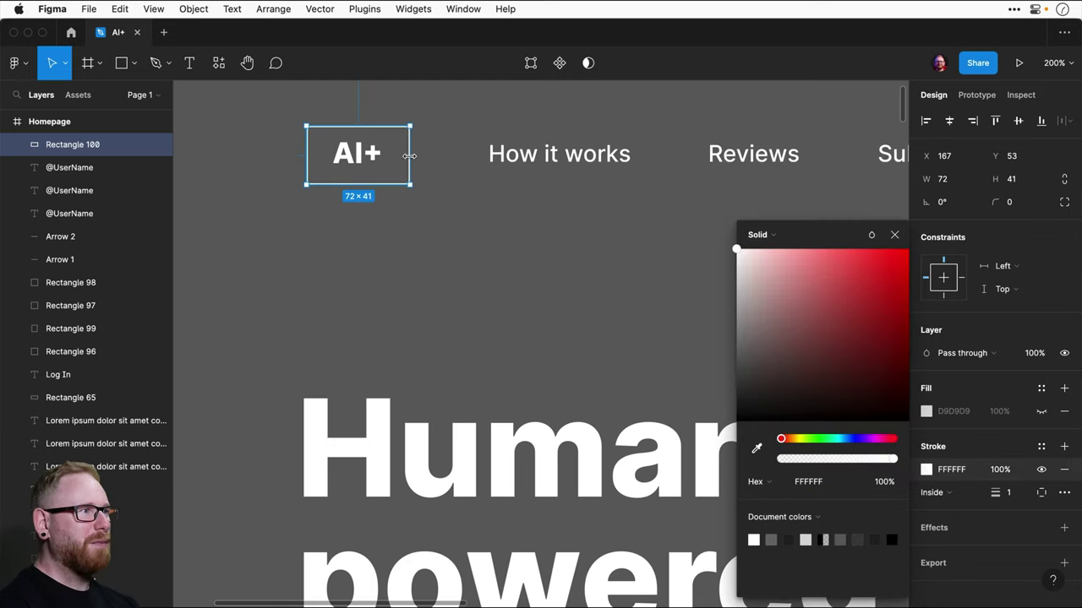
- Tighten the outline around the AI+ logo to about 67 × 38 px and set its corner radius to 30
{"action": "left_click_drag", "start_coordinate": [385, 182], "coordinate": [396, 153]}
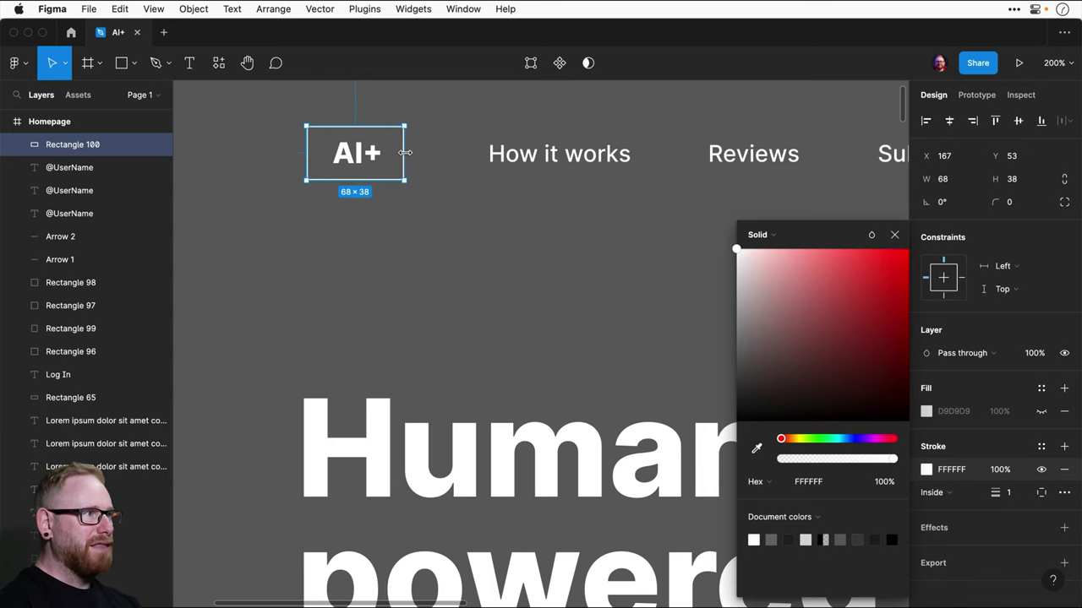
{"action": "left_click_drag", "start_coordinate": [306, 155], "coordinate": [308, 155]}
{"action": "left_click", "coordinate": [997, 203]}
{"action": "type", "text": "30"}
{"action": "key", "text": "Return"}
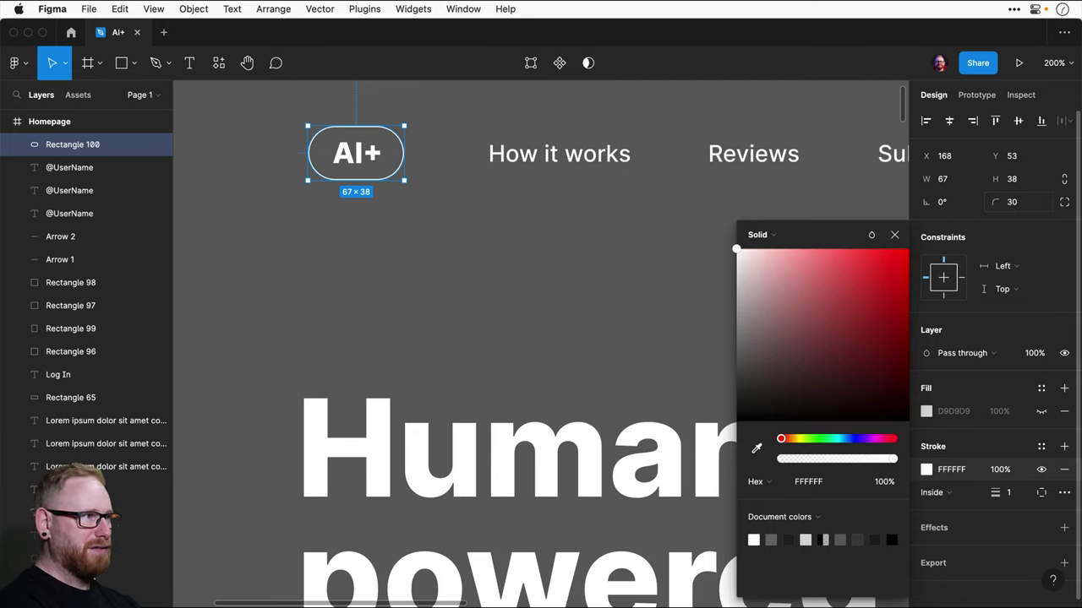
- Try a corner radius of 16 on the AI+ logo outline
{"action": "left_click", "coordinate": [1014, 203]}
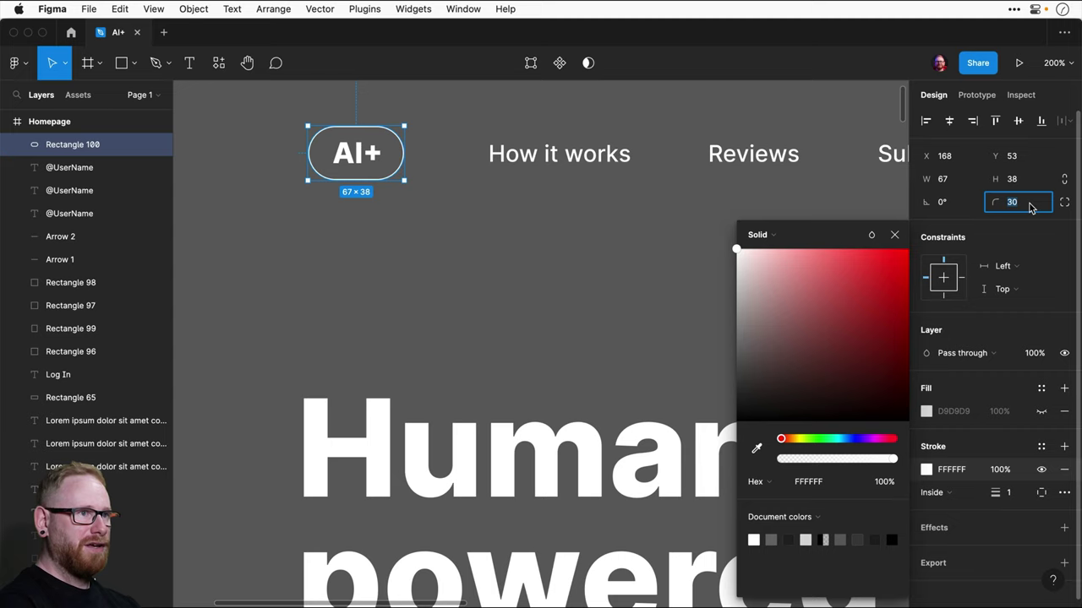
{"action": "type", "text": "1"}
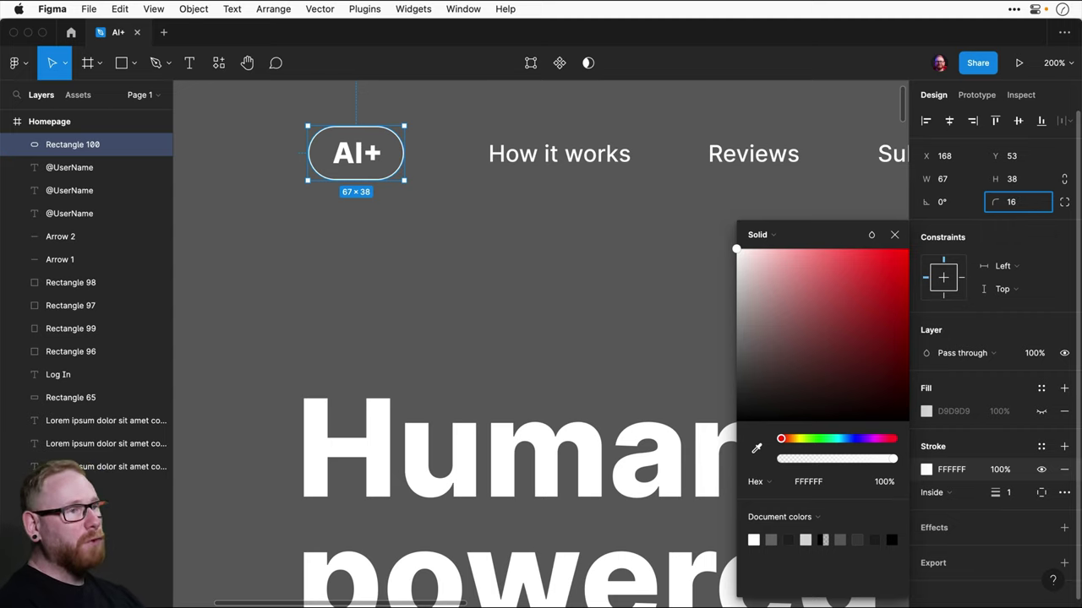
{"action": "type", "text": "6"}
{"action": "key", "text": "Return"}
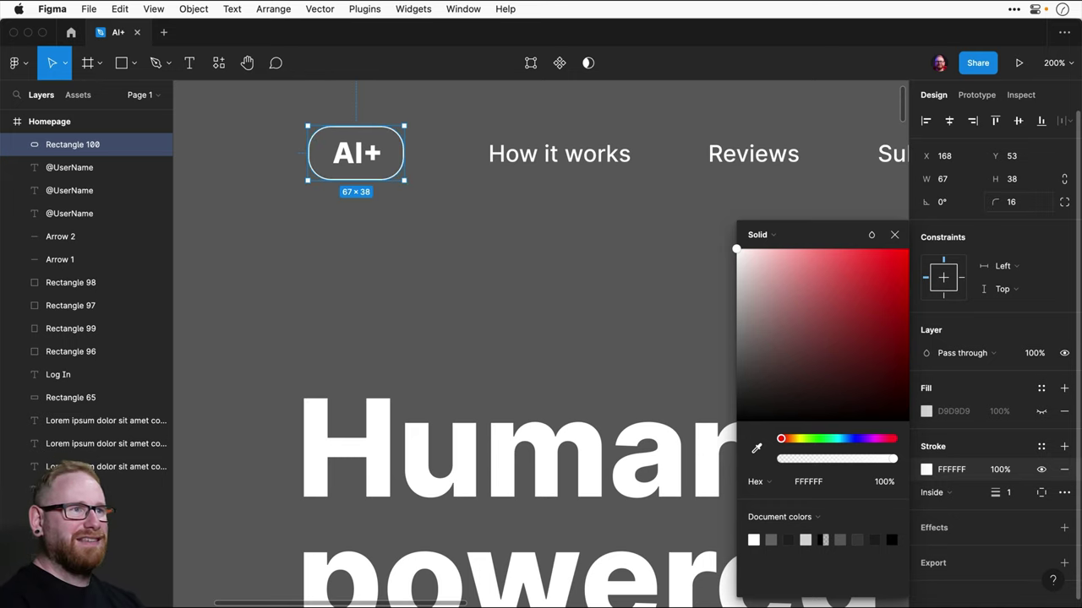
- Set the corner radius of the AI+ logo outline to 12 and deselect it
{"action": "left_click", "coordinate": [1034, 203]}
{"action": "type", "text": "12"}
{"action": "key", "text": "Return"}
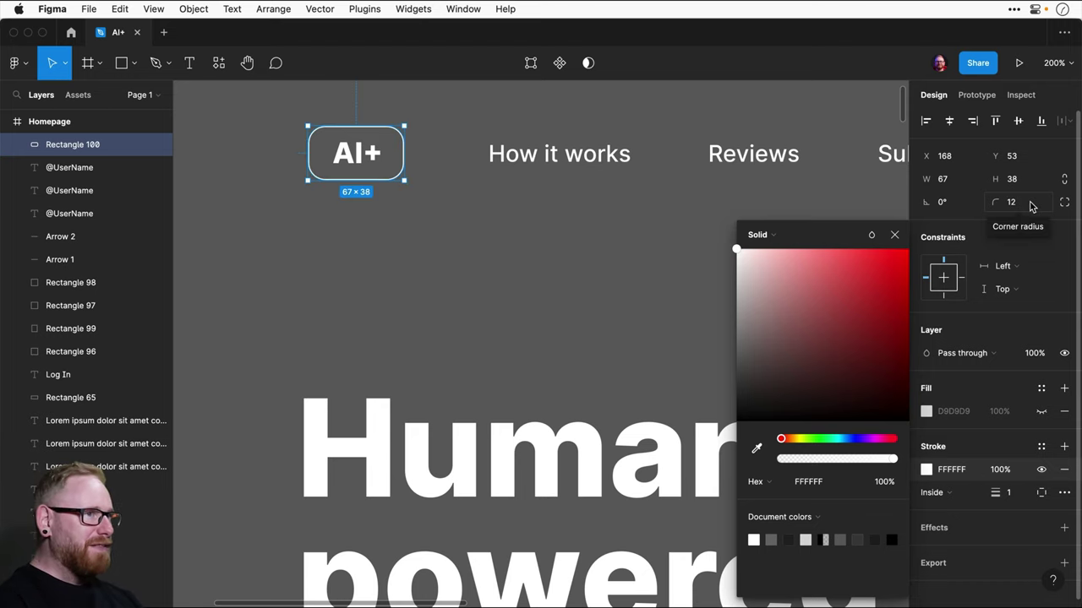
{"action": "left_click", "coordinate": [615, 236]}
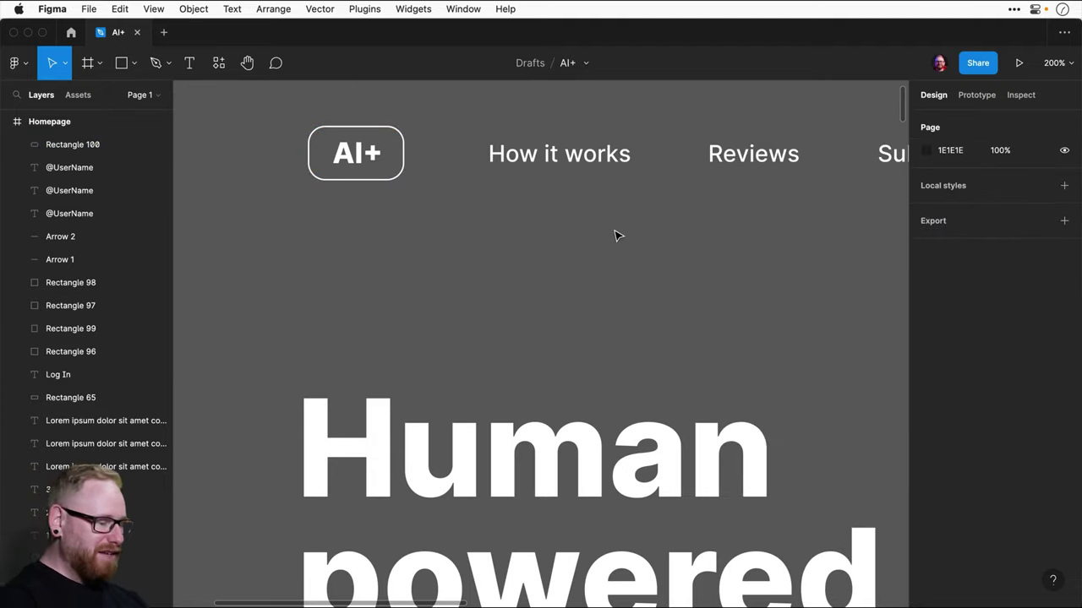
- Round the corners of the Register and Log In button backgrounds together with a corner radius of 12
{"action": "key", "text": "minus"}
{"action": "key", "text": "minus"}
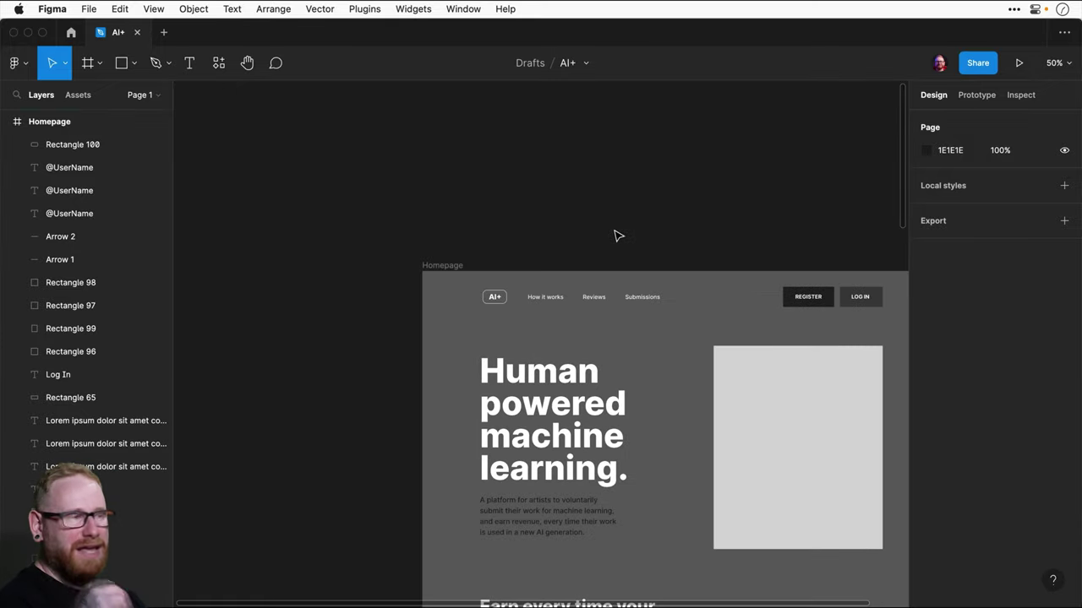
{"action": "scroll", "coordinate": [614, 229], "scroll_direction": "down", "scroll_amount": 3}
{"action": "scroll", "coordinate": [614, 229], "scroll_direction": "right", "scroll_amount": 5}
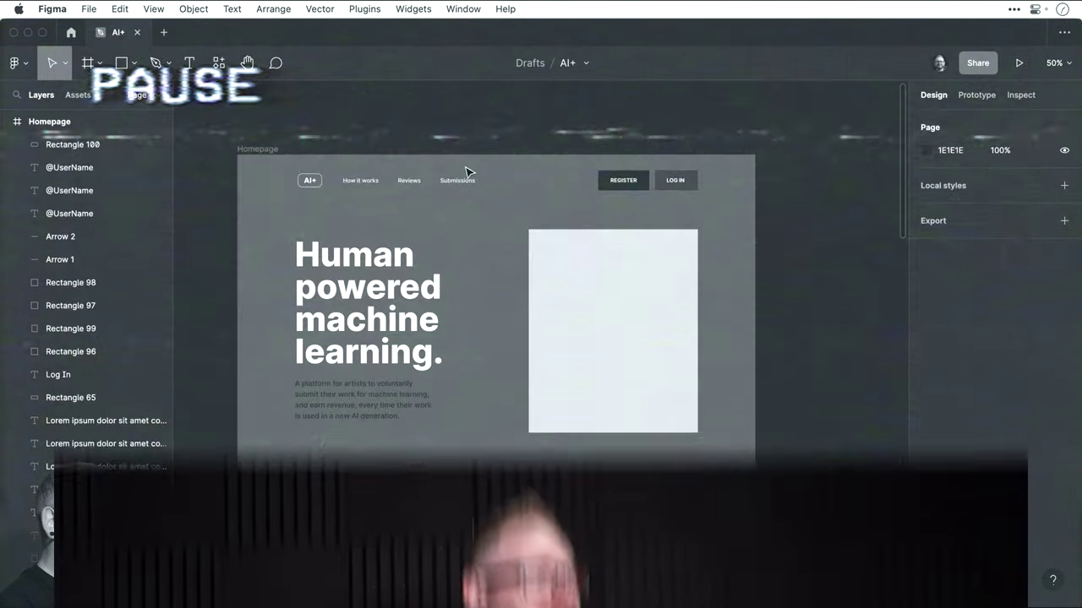
{"action": "scroll", "coordinate": [652, 188], "scroll_direction": "up", "scroll_amount": 5}
{"action": "left_click", "coordinate": [647, 183]}
{"action": "left_click", "coordinate": [701, 203], "text": "shift"}
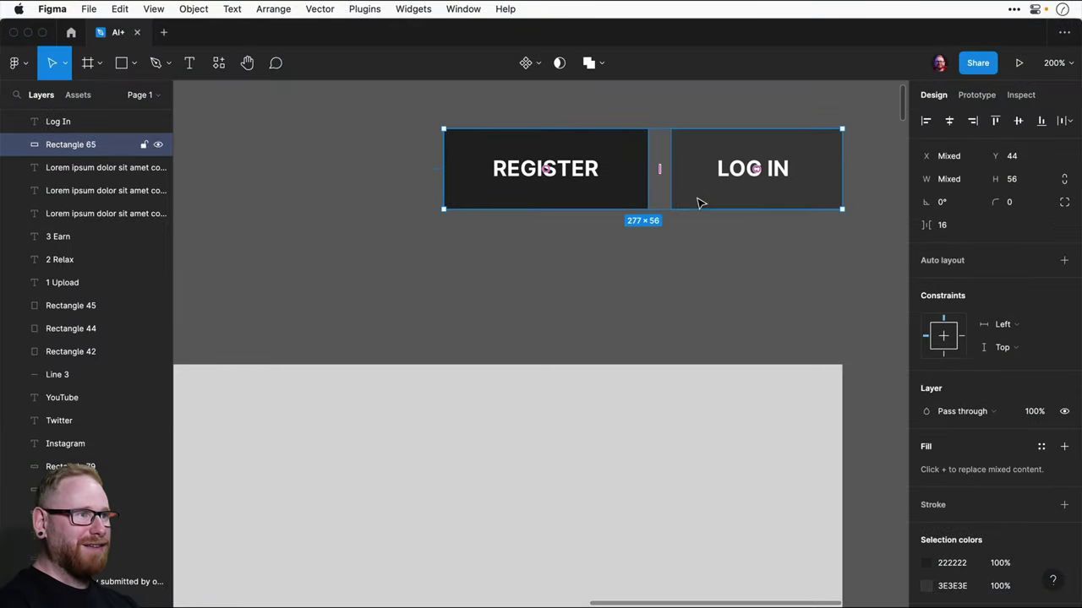
{"action": "left_click", "coordinate": [1015, 207]}
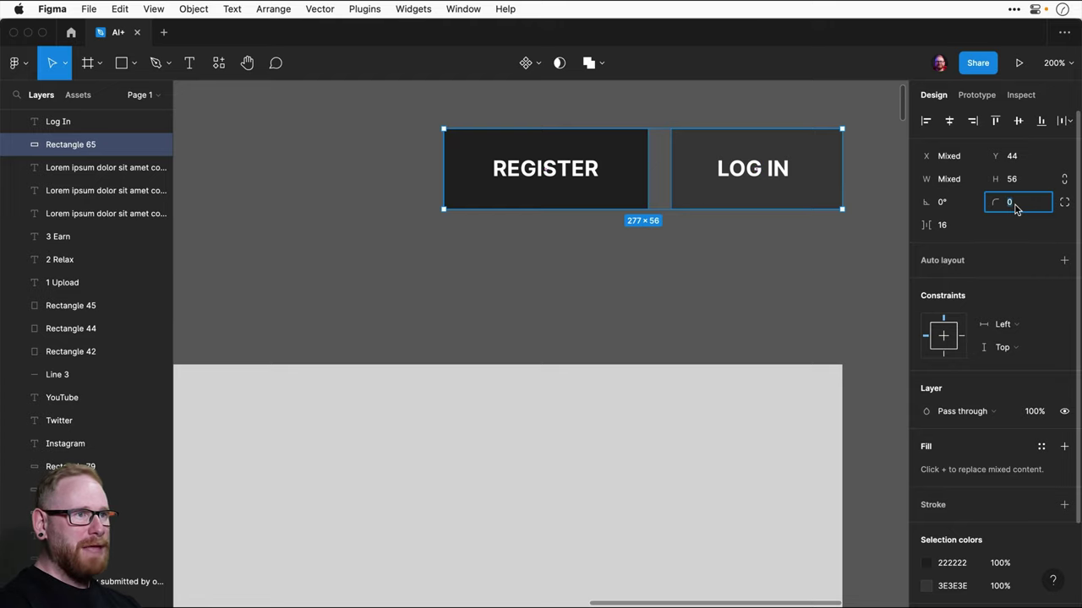
{"action": "type", "text": "12"}
{"action": "key", "text": "Return"}
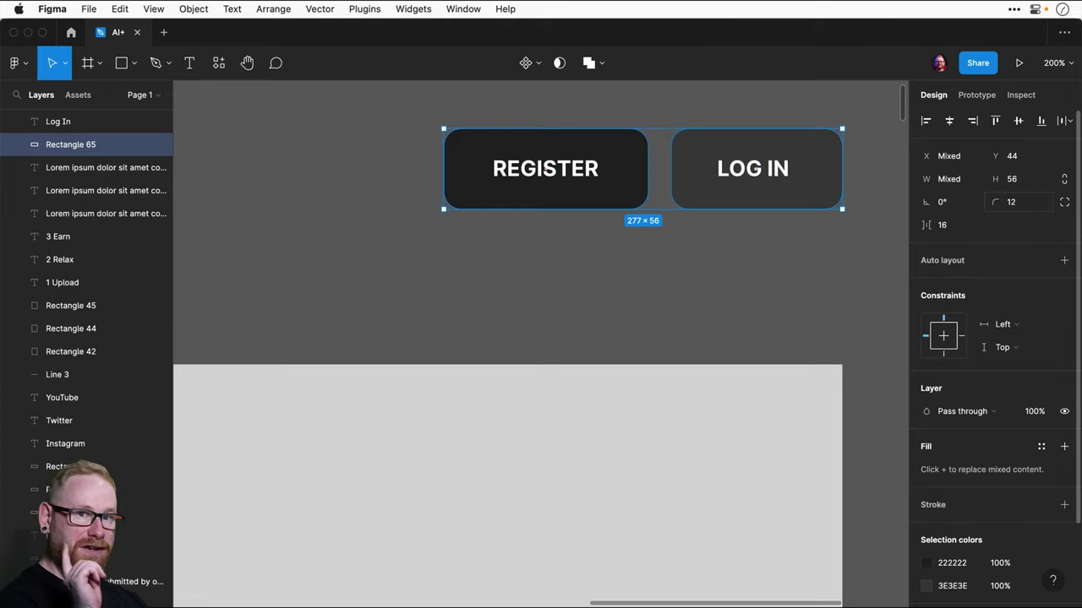
{"action": "left_click", "coordinate": [789, 261]}
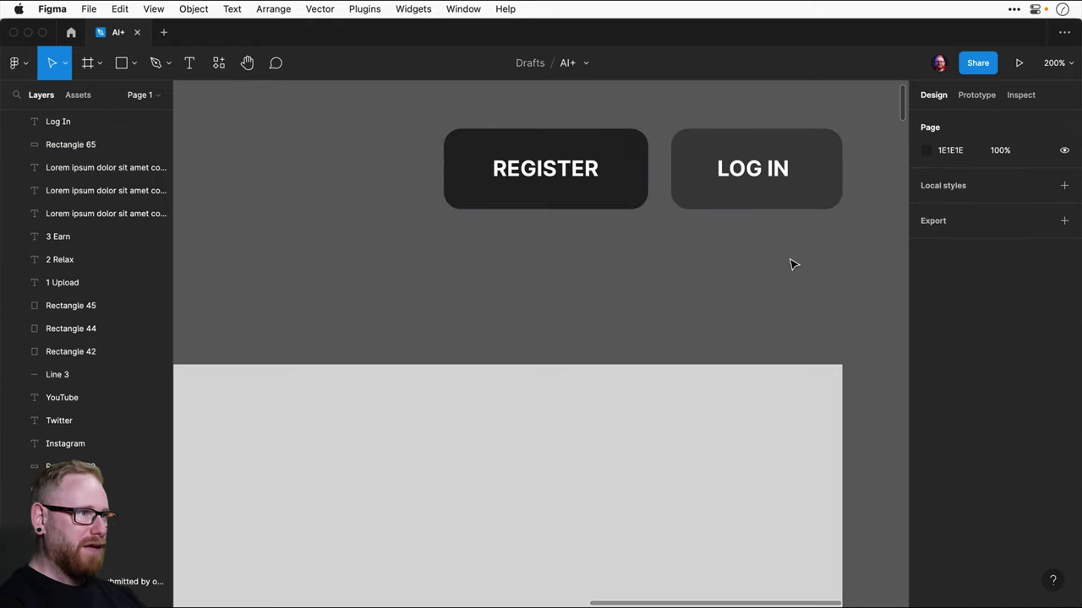
- Change the Register button background's fill to bright blue 22BDFF
{"action": "left_click", "coordinate": [758, 204]}
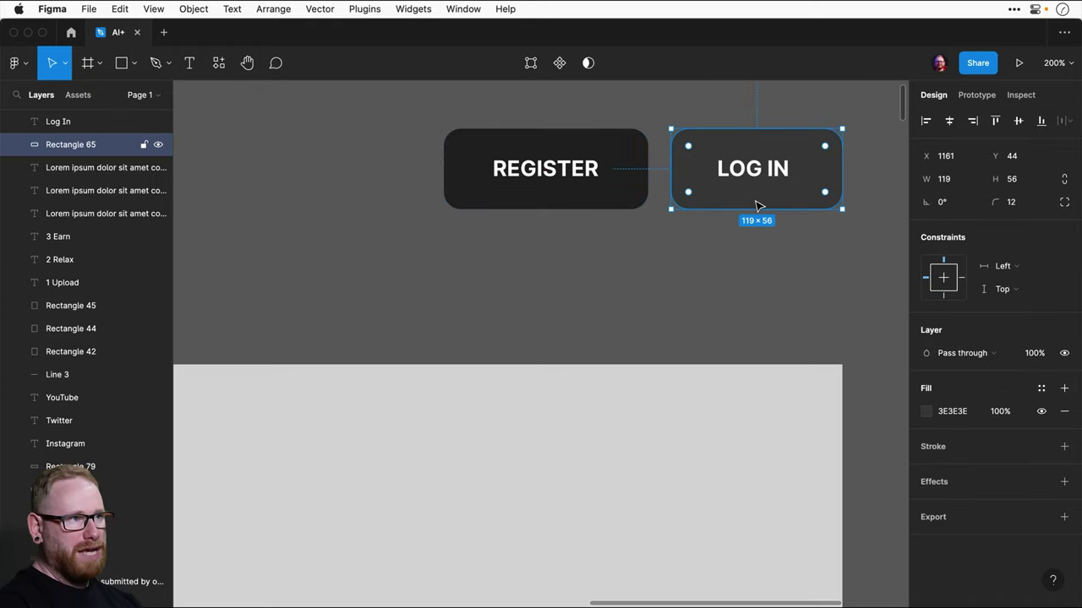
{"action": "left_click", "coordinate": [572, 204]}
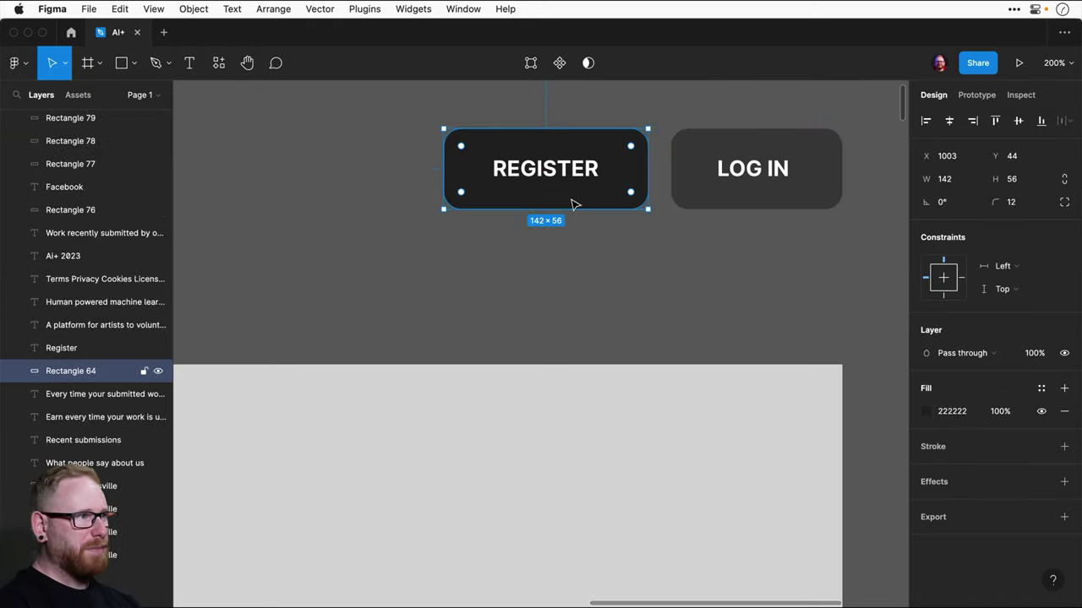
{"action": "left_click", "coordinate": [927, 413]}
{"action": "left_click_drag", "start_coordinate": [890, 377], "coordinate": [886, 247]}
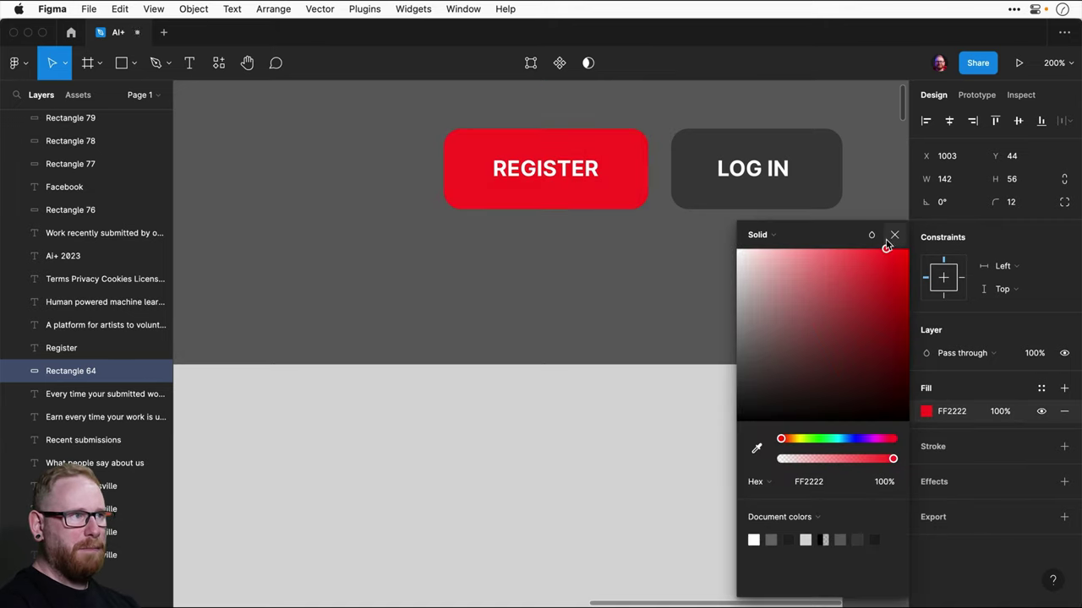
{"action": "left_click_drag", "start_coordinate": [848, 439], "coordinate": [844, 442]}
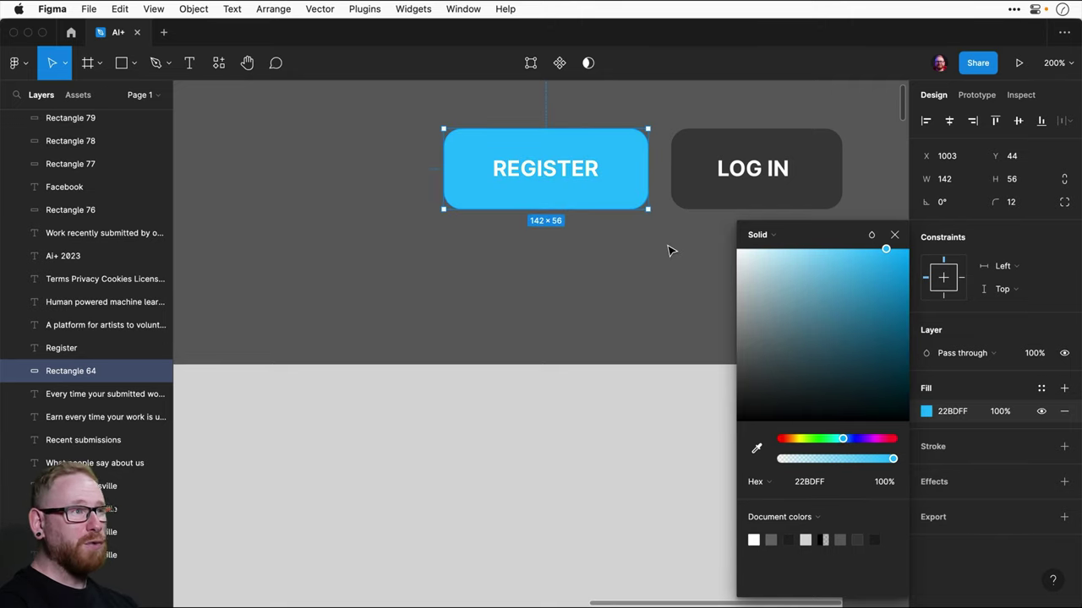
{"action": "left_click", "coordinate": [668, 250]}
- Recolour the Log In button background's fill to dark 222328 and fine-tune it to the slightly lighter, bluish 292B33
{"action": "left_click", "coordinate": [710, 203]}
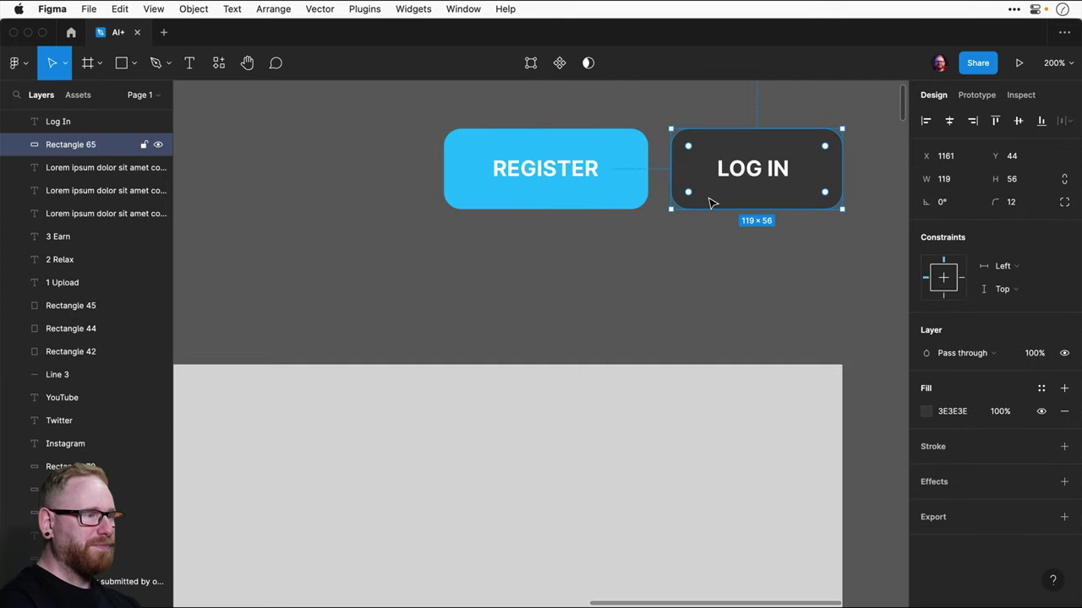
{"action": "left_click", "coordinate": [954, 411]}
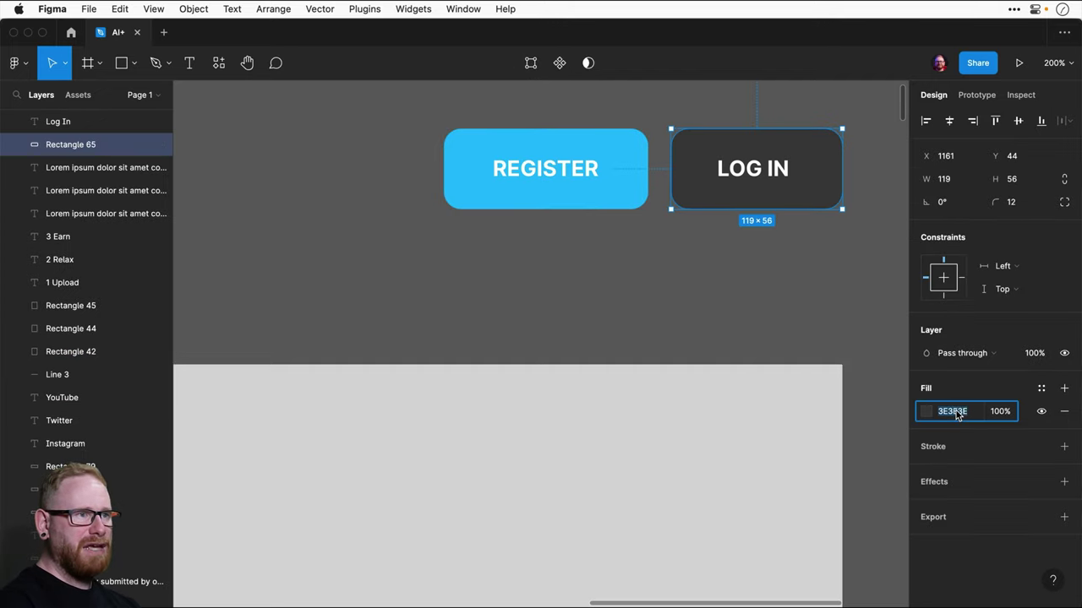
{"action": "type", "text": "222328"}
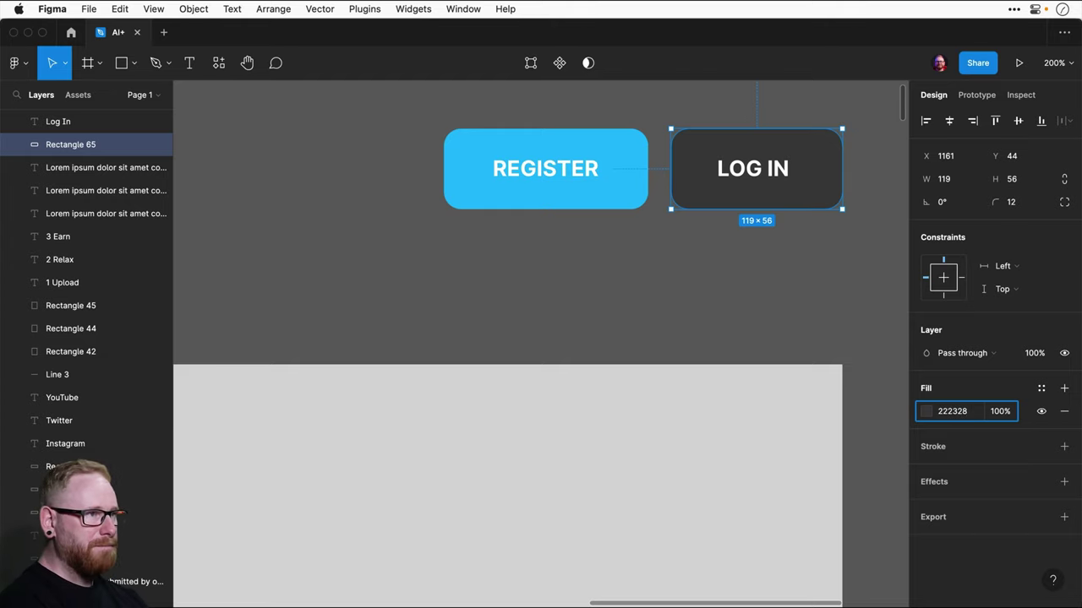
{"action": "key", "text": "Return"}
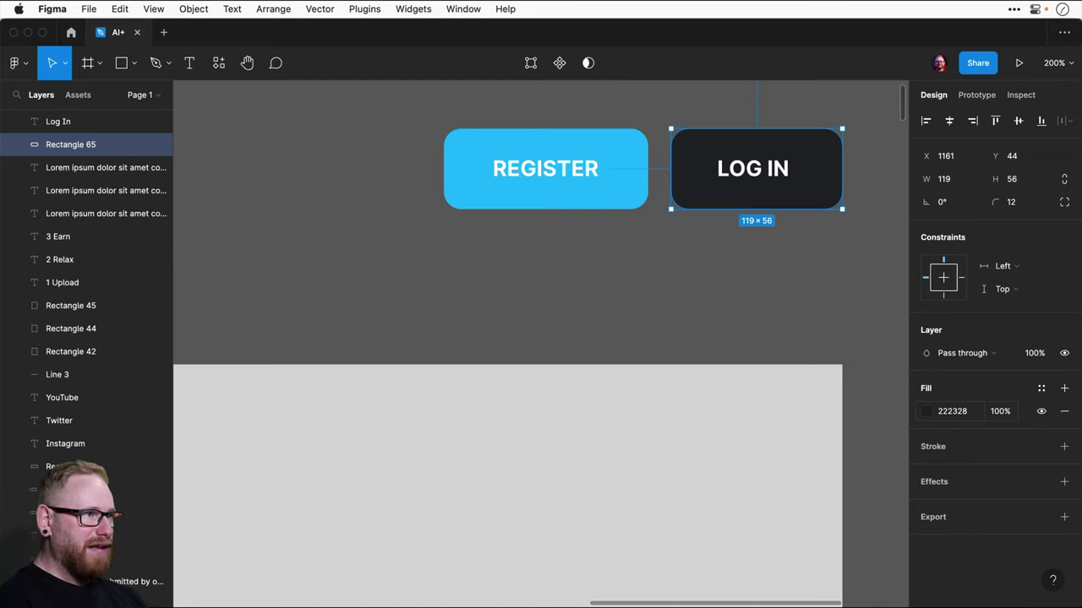
{"action": "left_click", "coordinate": [926, 411]}
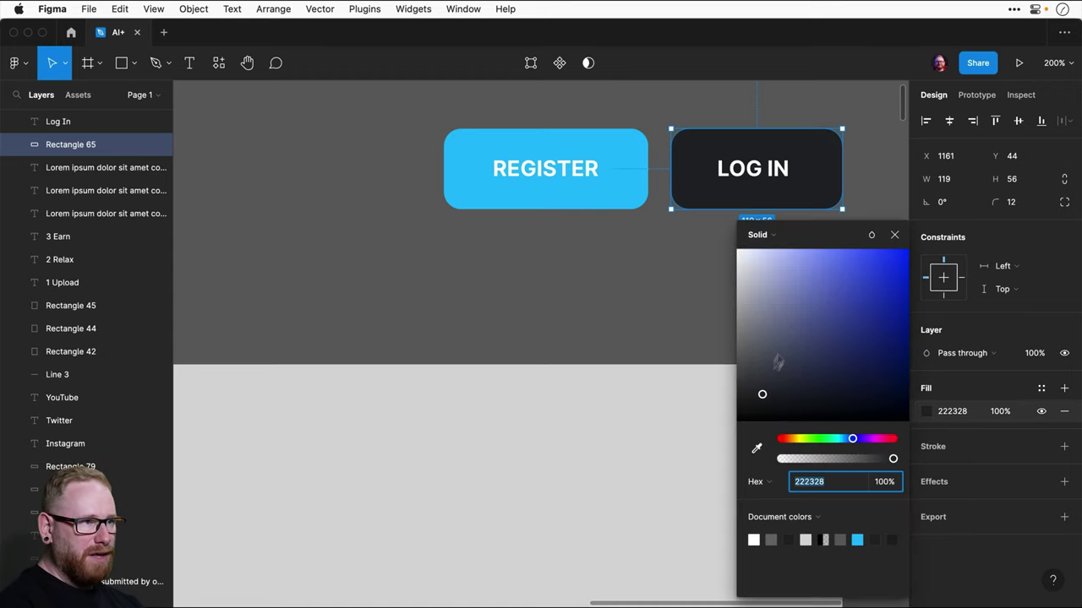
{"action": "mouse_move", "coordinate": [763, 394]}
{"action": "left_mouse_down"}
{"action": "mouse_move", "coordinate": [729, 401]}
{"action": "mouse_move", "coordinate": [768, 386]}
{"action": "left_mouse_up"}
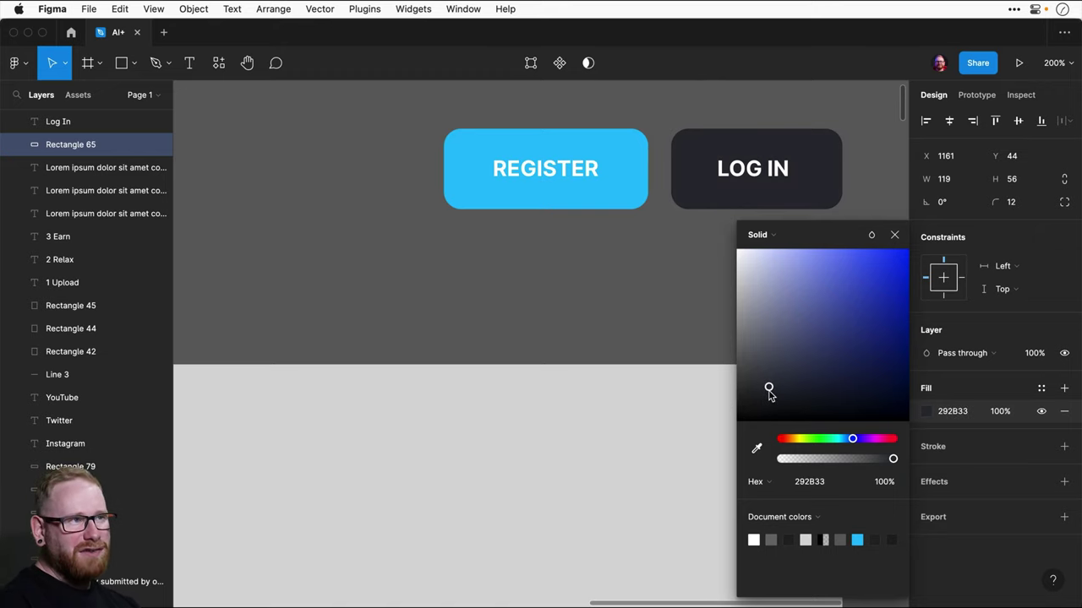
{"action": "left_click", "coordinate": [676, 288]}
{"action": "key", "text": "super+z"}
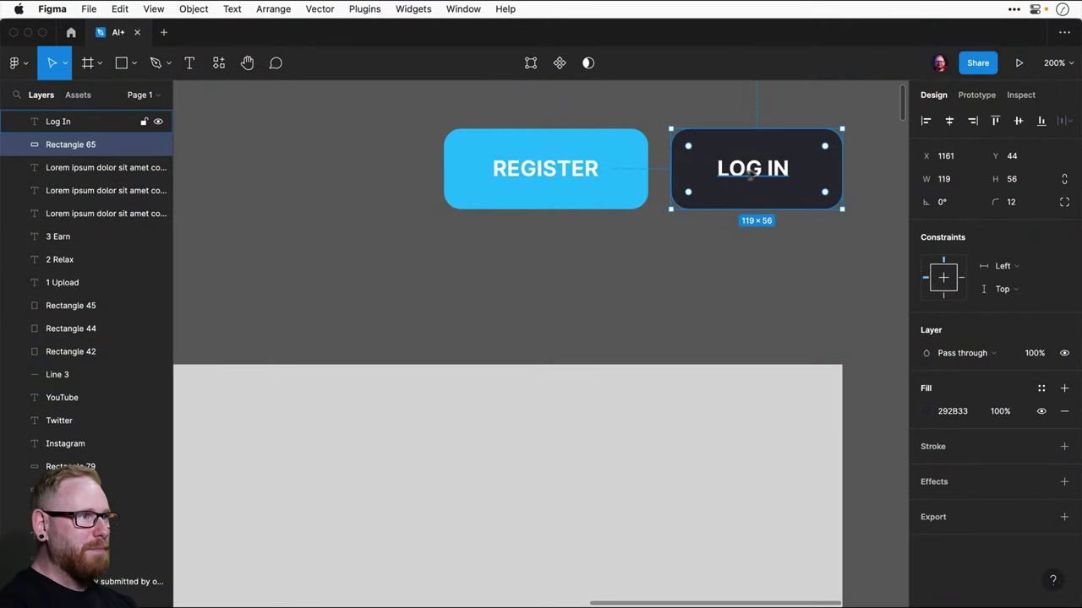
- Move the Log In button background straight down to Y 118, leaving its LOG IN label in place
{"action": "scroll", "coordinate": [767, 169], "scroll_direction": "up", "scroll_amount": 2}
{"action": "scroll", "coordinate": [767, 169], "scroll_direction": "right", "scroll_amount": 2}
{"action": "scroll", "coordinate": [695, 237], "scroll_direction": "up", "scroll_amount": 3}
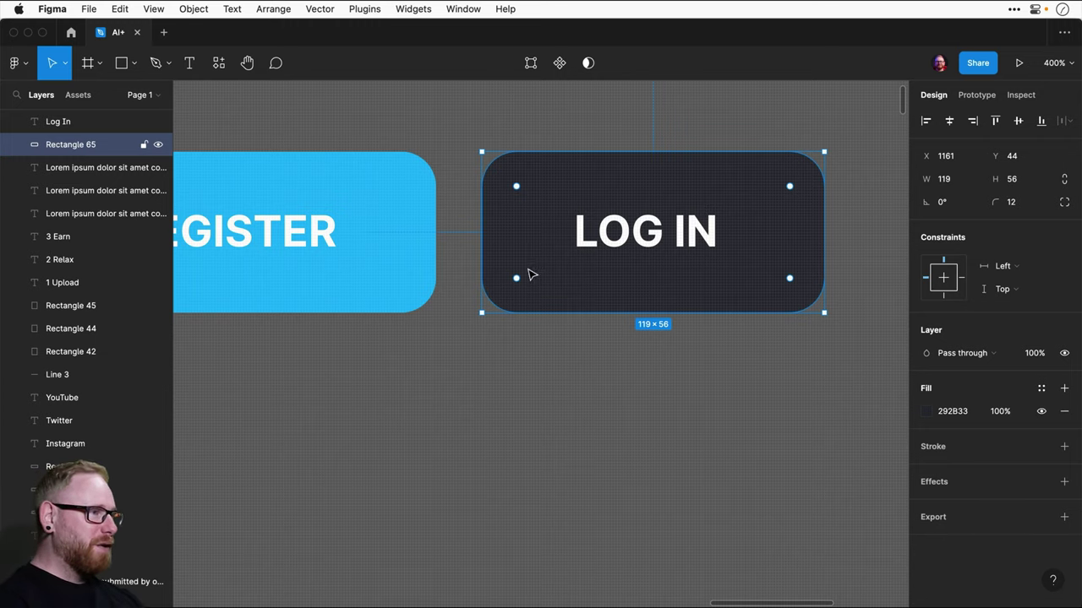
{"action": "left_click_drag", "start_coordinate": [555, 185], "coordinate": [556, 398]}
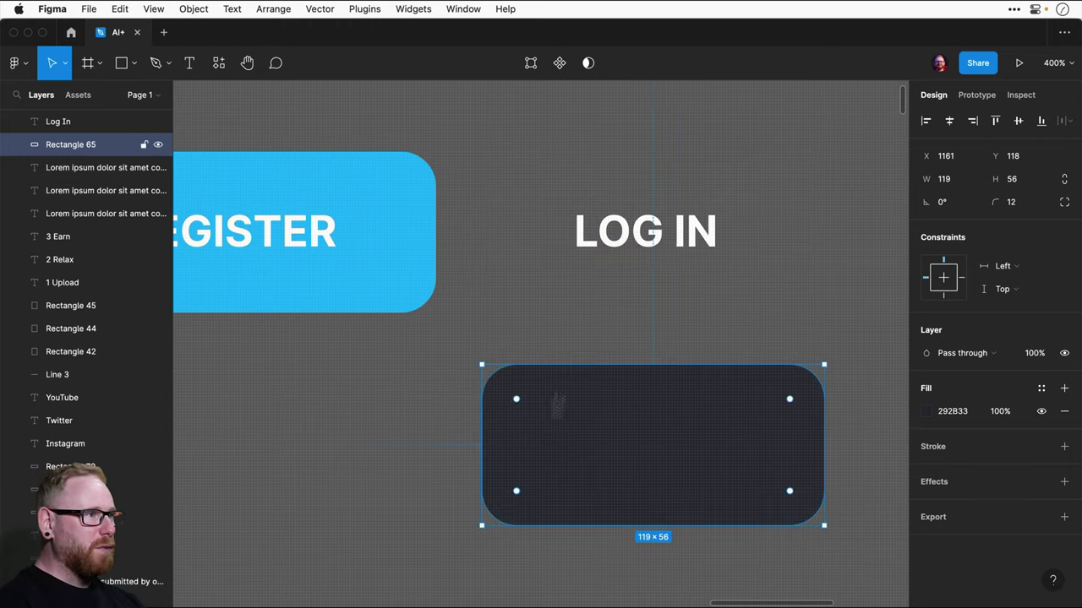
{"action": "left_click", "coordinate": [629, 241]}
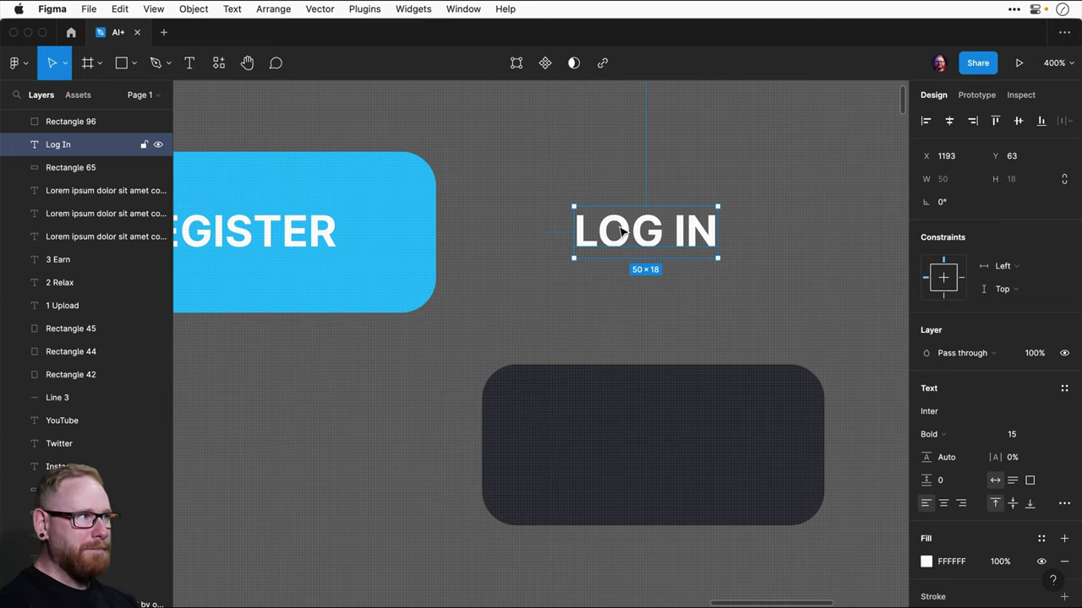
- Try a horizontal Arrow shape about 23 px long just before the LOG IN label and delete it
{"action": "left_click", "coordinate": [136, 65]}
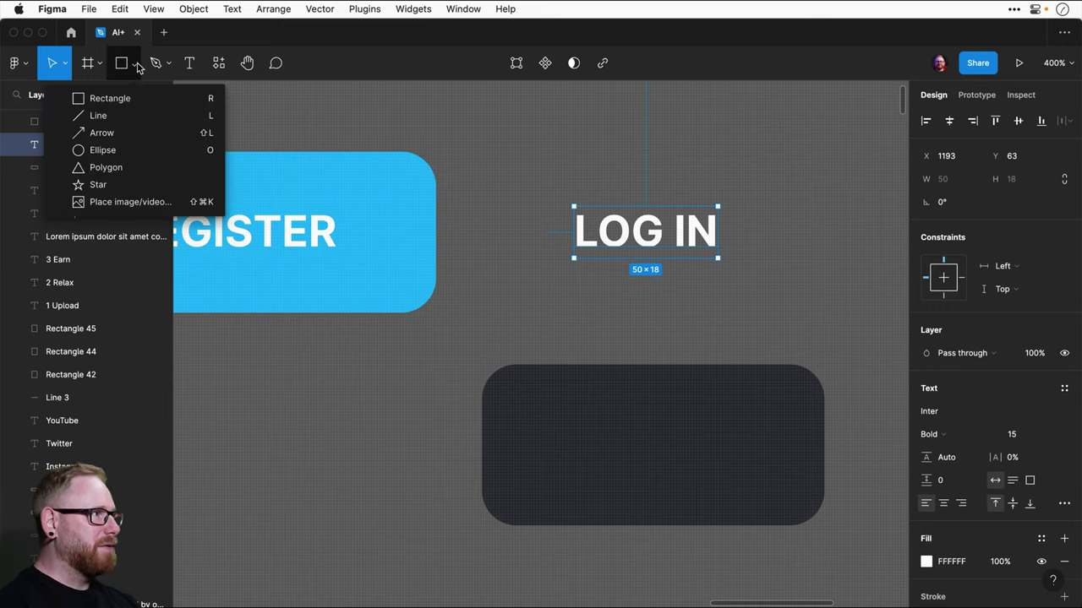
{"action": "left_click", "coordinate": [137, 133]}
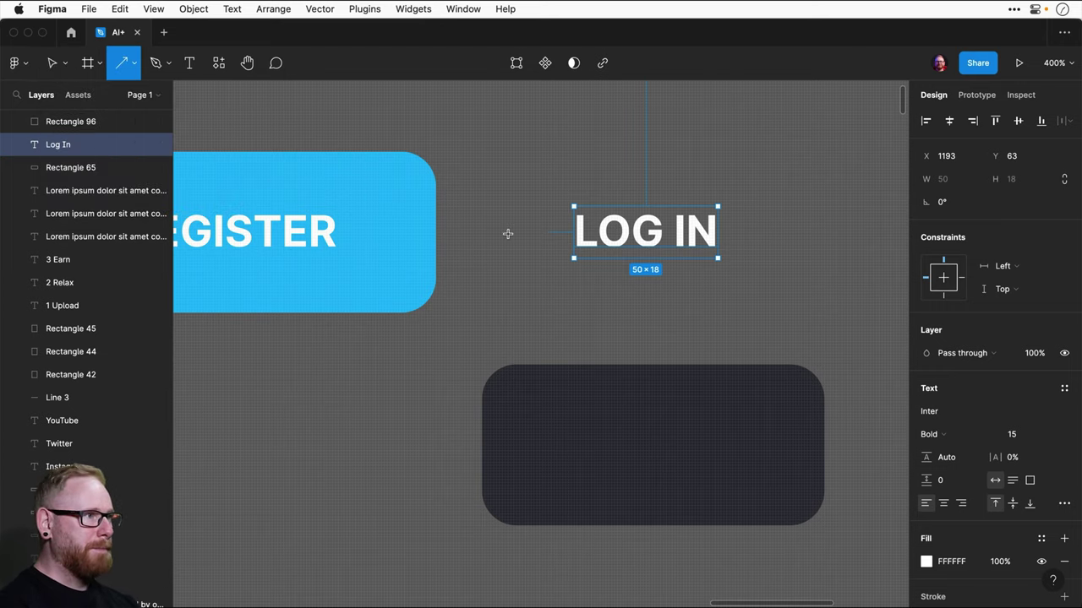
{"action": "left_click_drag", "start_coordinate": [507, 234], "coordinate": [575, 233]}
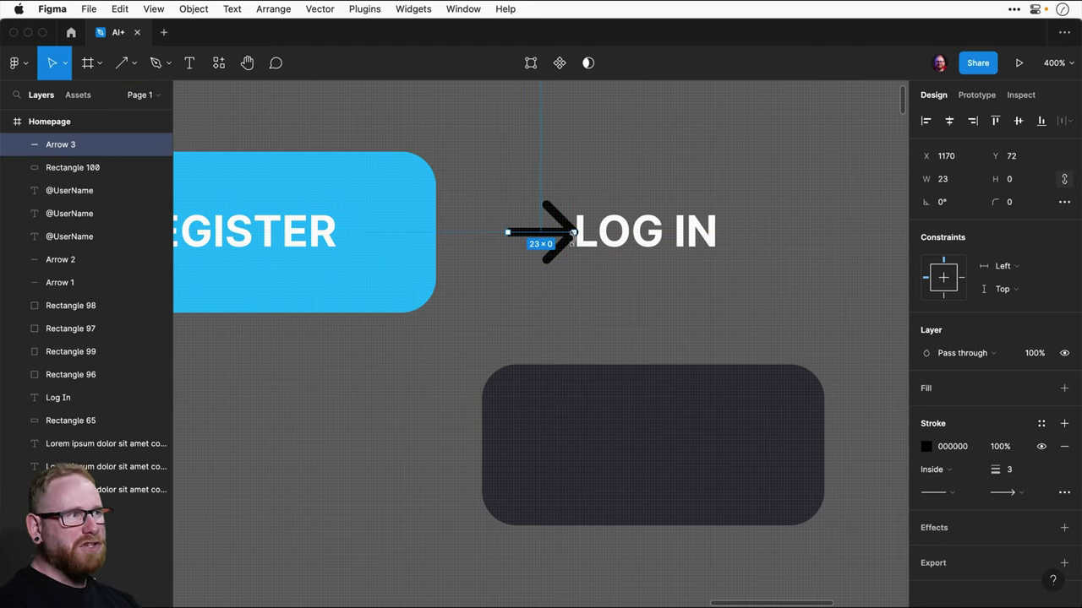
{"action": "left_click", "coordinate": [570, 189]}
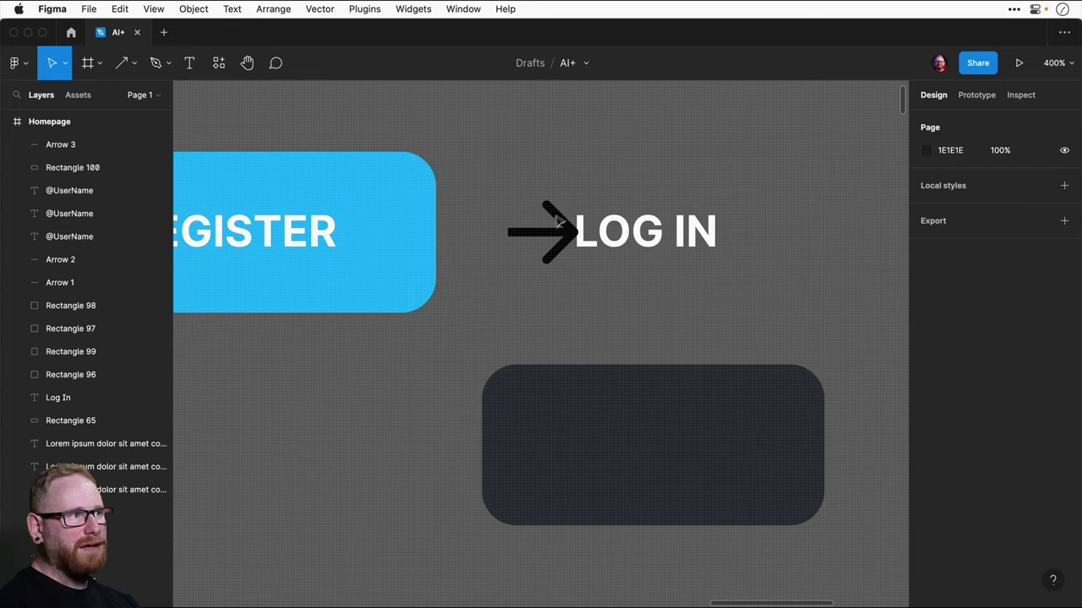
{"action": "left_click", "coordinate": [558, 220]}
{"action": "key", "text": "Delete"}
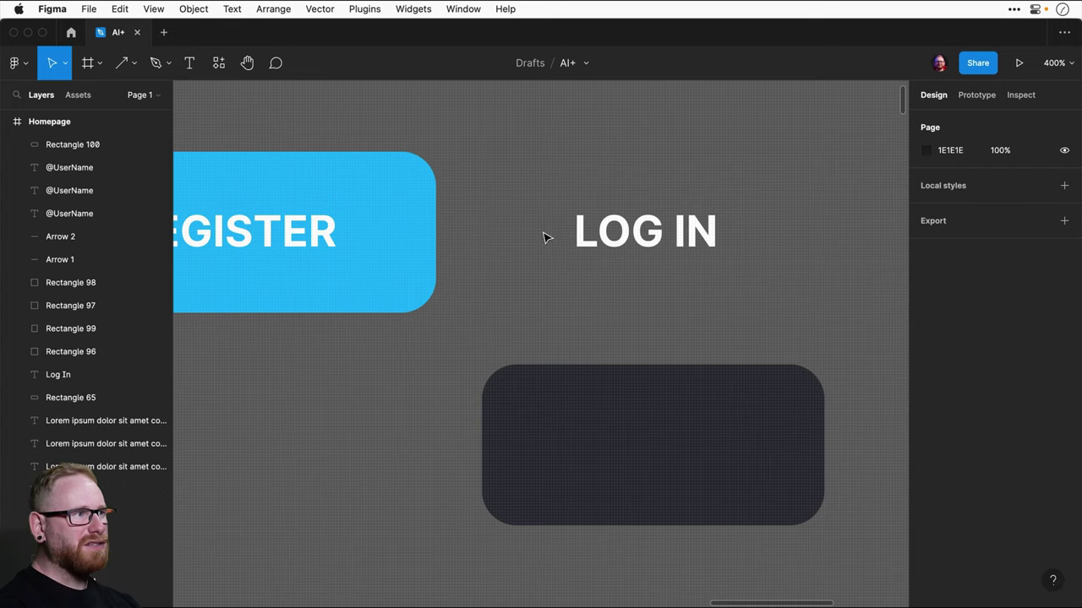
- Draw a horizontal line about 15.5 px long with the Pen tool just before the LOG IN label, ending at X 1184, Y 72
{"action": "left_click", "coordinate": [155, 66]}
{"action": "left_click", "coordinate": [503, 232]}
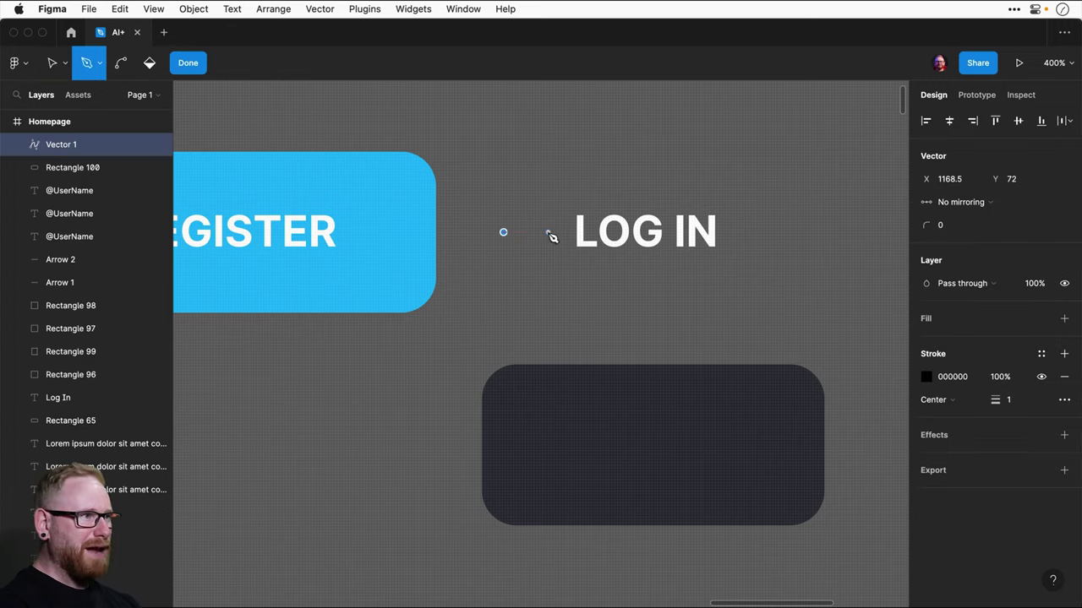
{"action": "left_click", "coordinate": [547, 231]}
{"action": "key", "text": "Escape"}
{"action": "scroll", "coordinate": [551, 237], "scroll_direction": "up", "scroll_amount": 5}
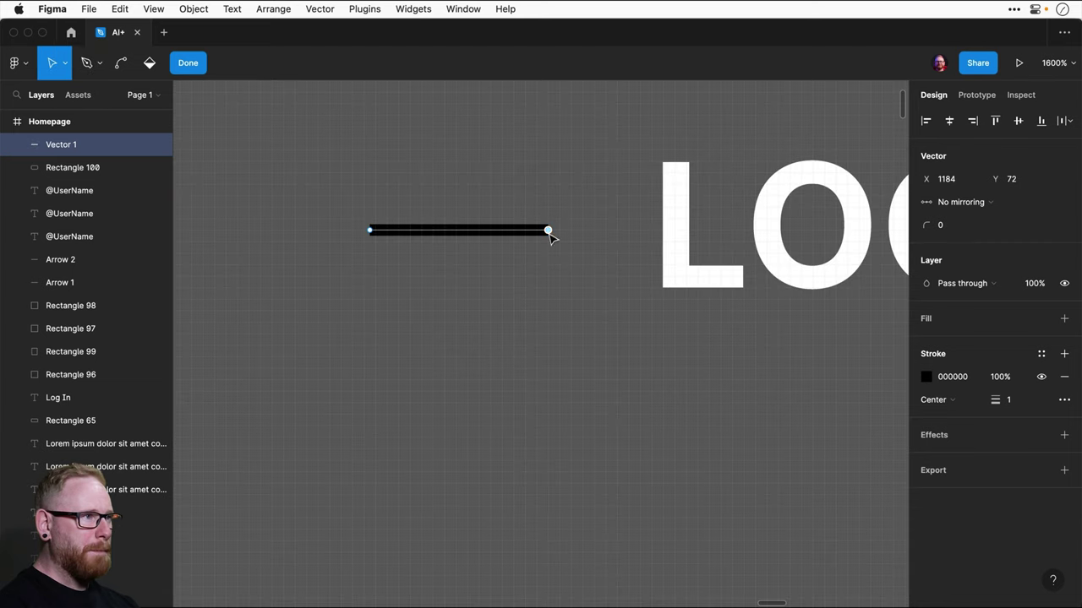
- Set the short line's stroke weight to 2 and its stroke colour to white FFFFFF
{"action": "left_click", "coordinate": [1009, 400]}
{"action": "type", "text": "2"}
{"action": "key", "text": "Return"}
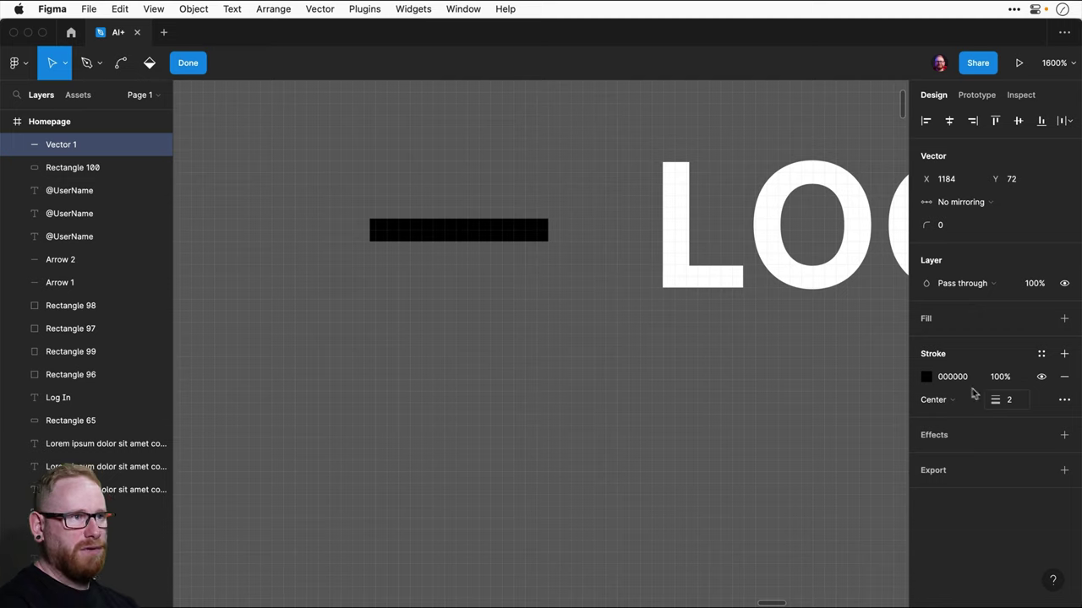
{"action": "left_click", "coordinate": [927, 377]}
{"action": "type", "text": "fff"}
{"action": "key", "text": "Return"}
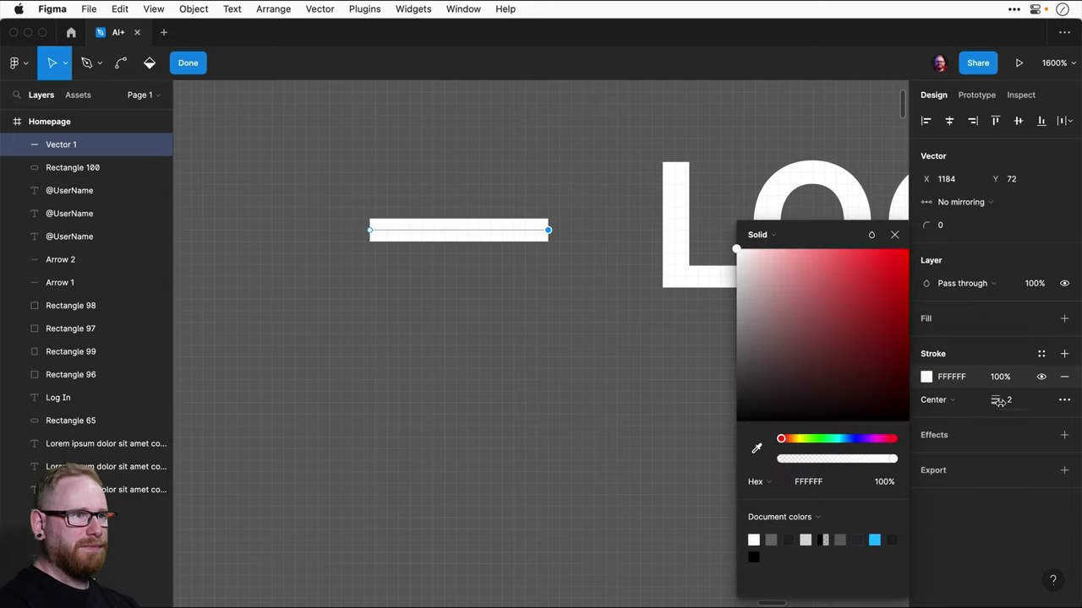
- Give the line's start point a Round cap and shorten the line so its other end sits at X 1180
{"action": "left_click", "coordinate": [511, 237]}
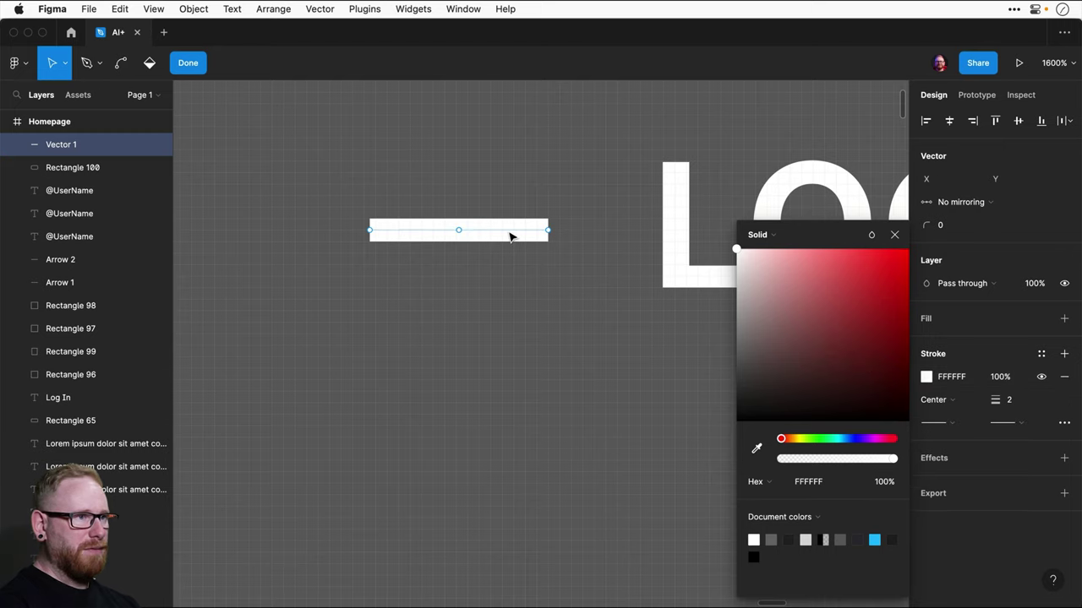
{"action": "left_click", "coordinate": [938, 423]}
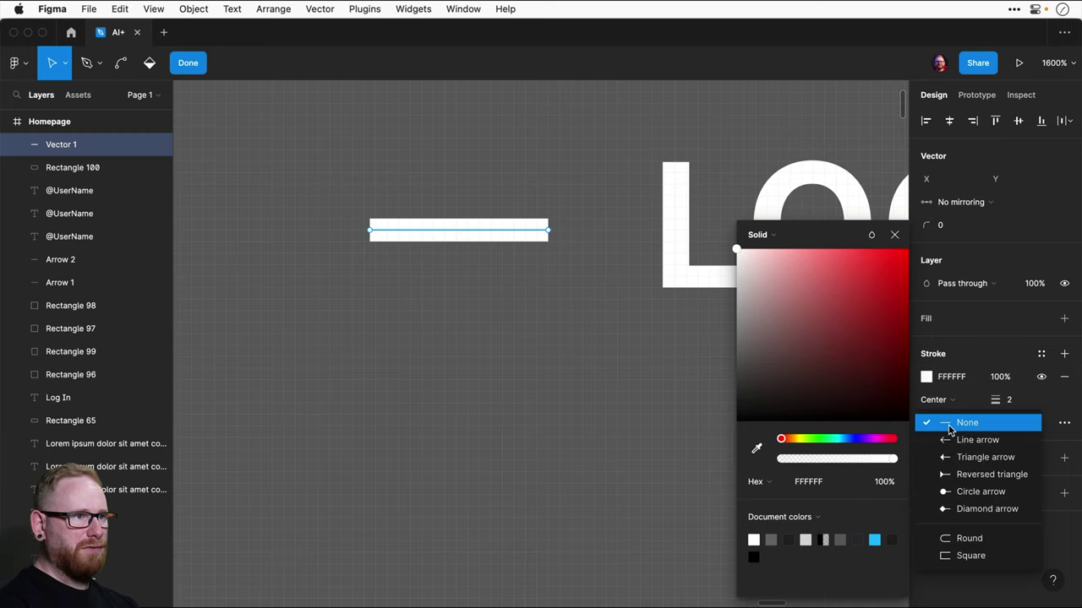
{"action": "left_click", "coordinate": [964, 541]}
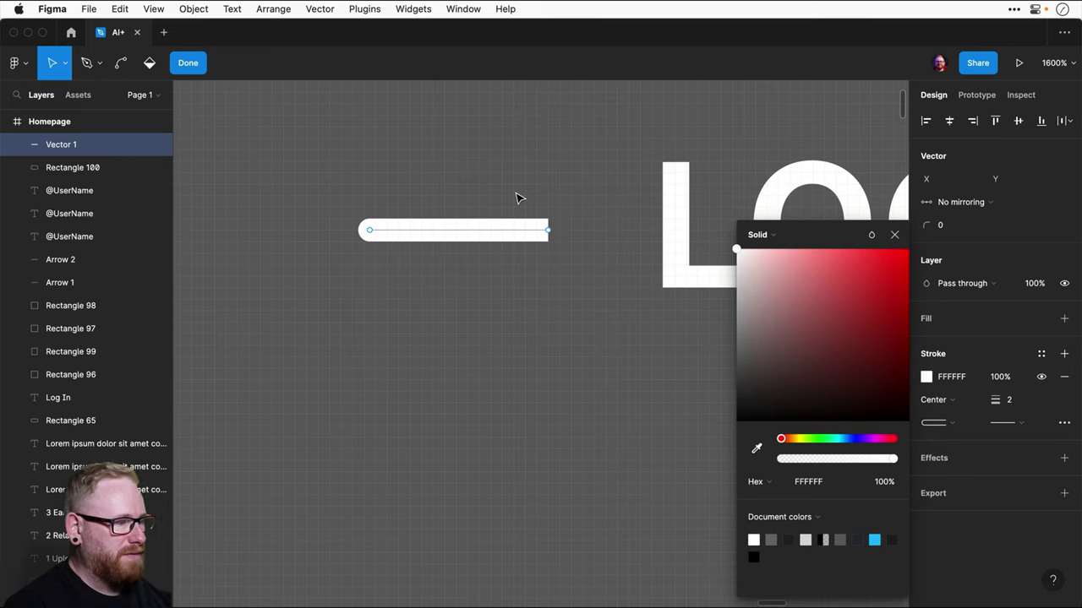
{"action": "left_click_drag", "start_coordinate": [547, 230], "coordinate": [503, 230]}
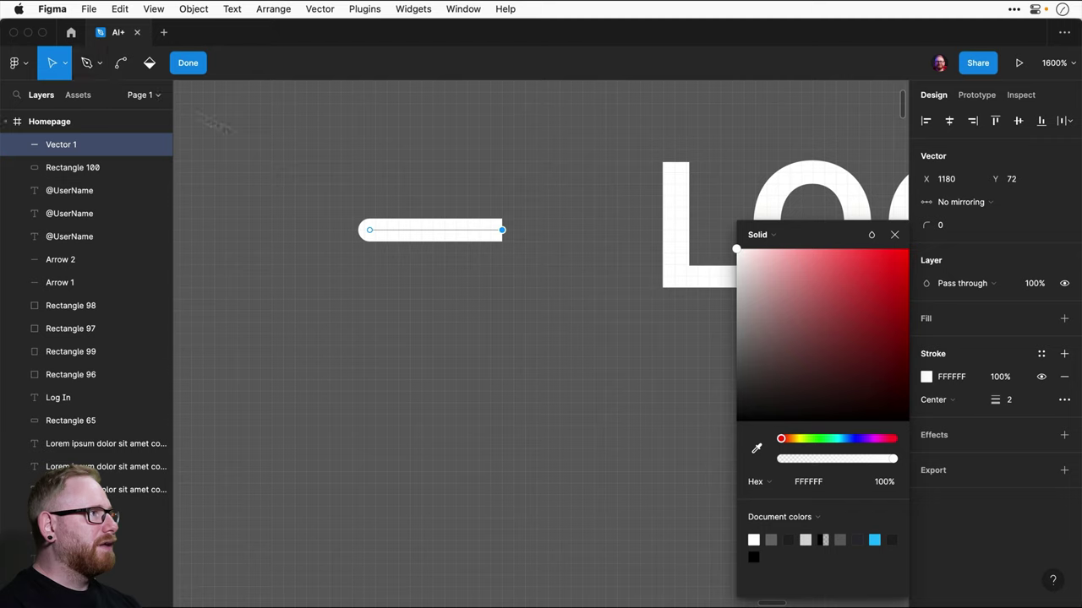
- Draw an arrowhead about 10 px tall at the end of the line with the Pen tool, tip at X 1183.5, Y 72, and finish vector editing
{"action": "left_click", "coordinate": [87, 63]}
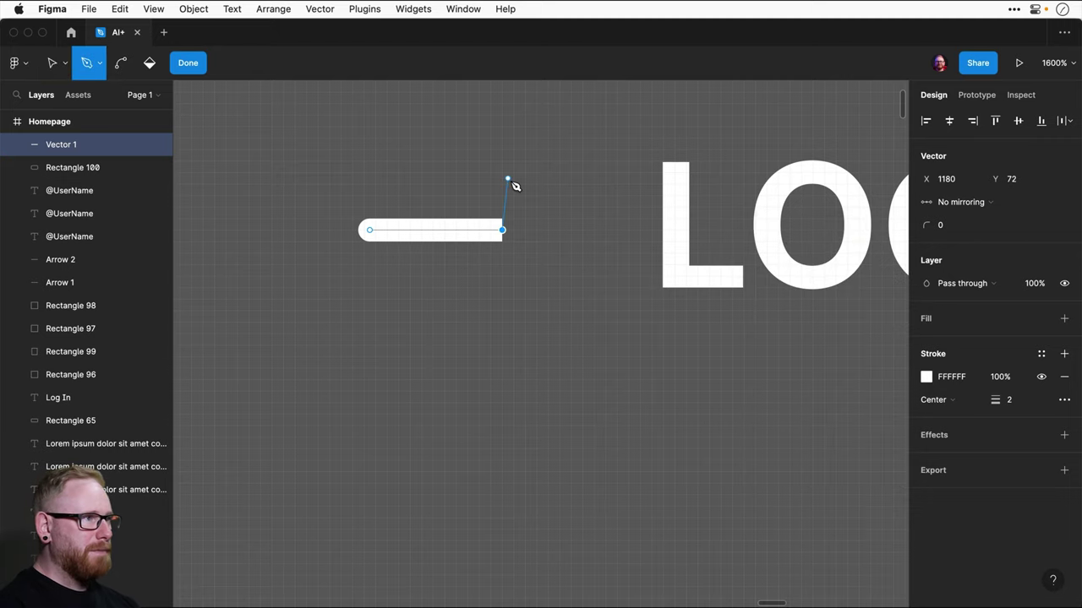
{"action": "key", "text": "Escape"}
{"action": "left_click", "coordinate": [100, 63]}
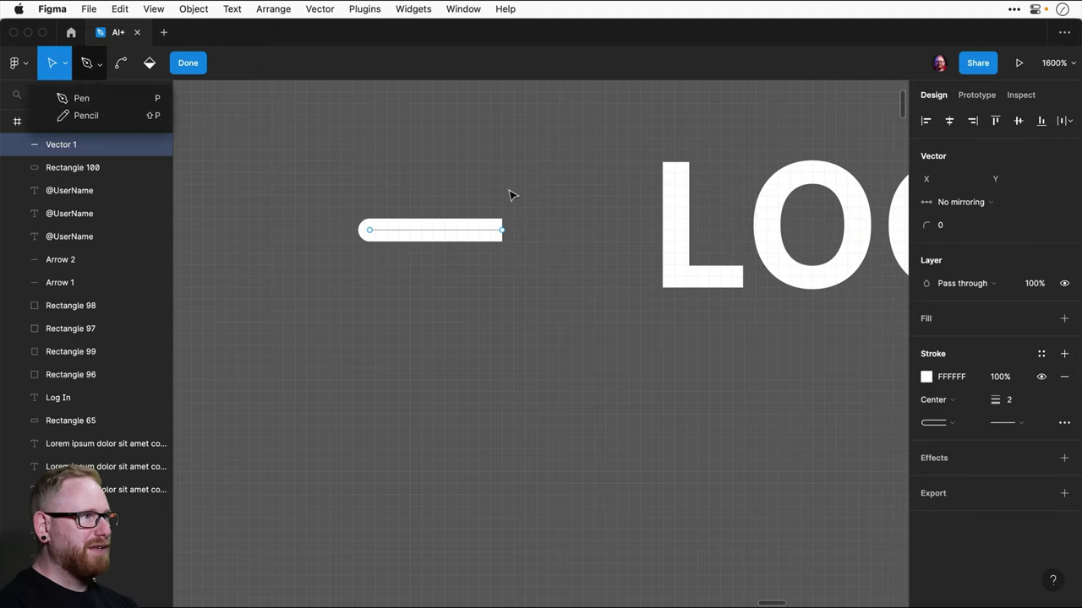
{"action": "key", "text": "p"}
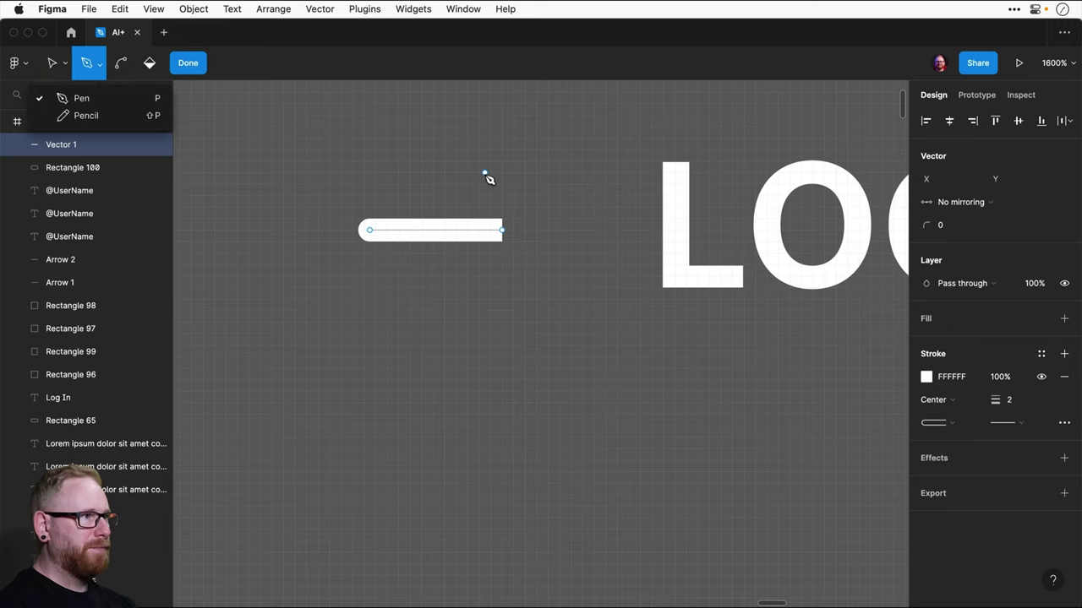
{"action": "left_click", "coordinate": [484, 173]}
{"action": "left_click", "coordinate": [542, 230]}
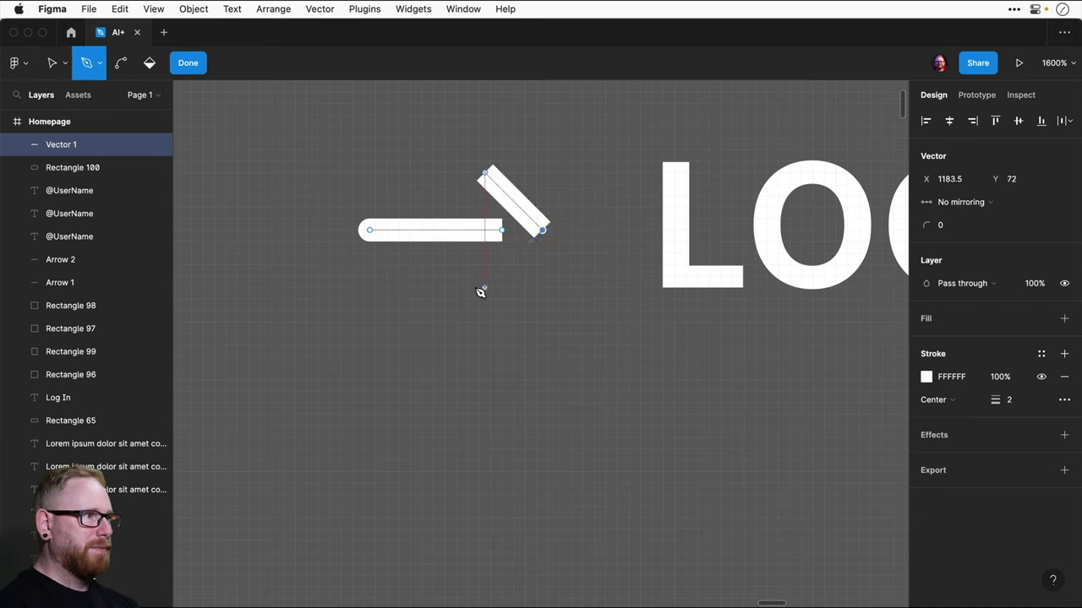
{"action": "left_click", "coordinate": [484, 284]}
{"action": "key", "text": "Escape"}
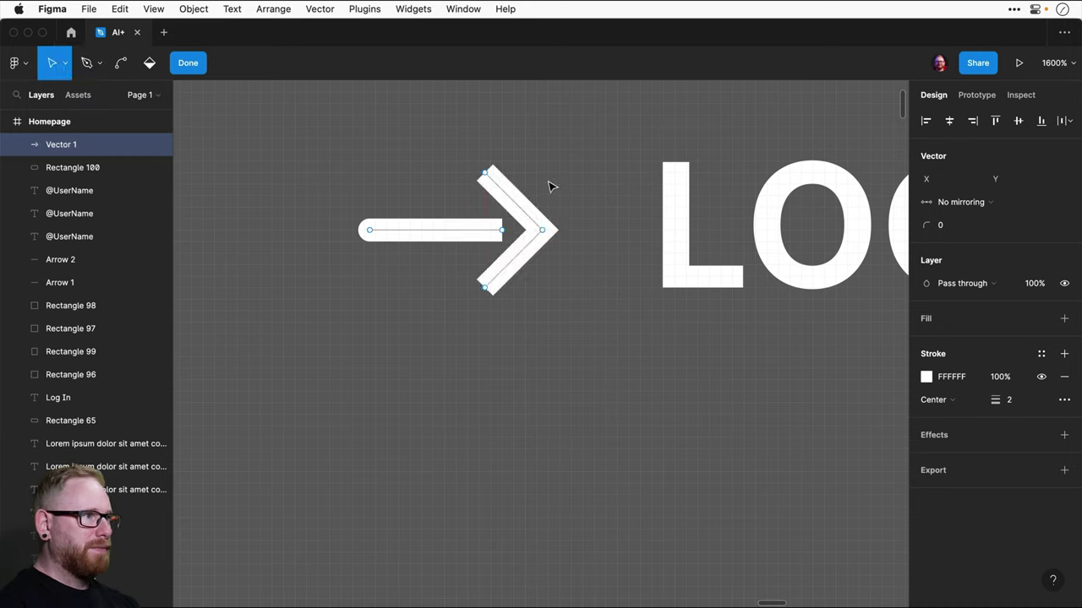
{"action": "left_click_drag", "start_coordinate": [529, 222], "coordinate": [545, 222]}
{"action": "key", "text": "ctrl+z"}
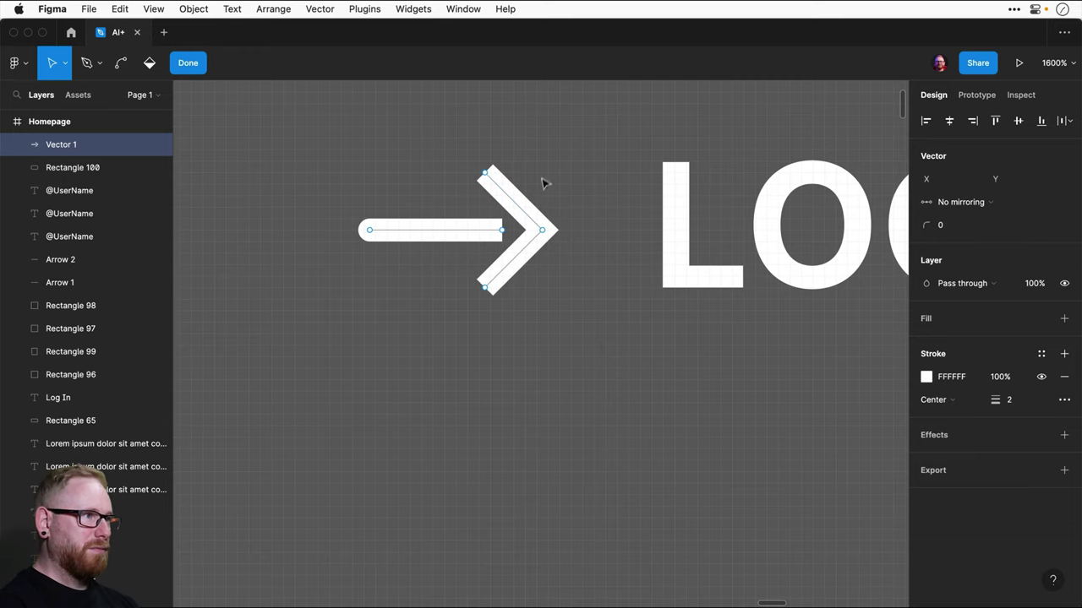
{"action": "key", "text": "Escape"}
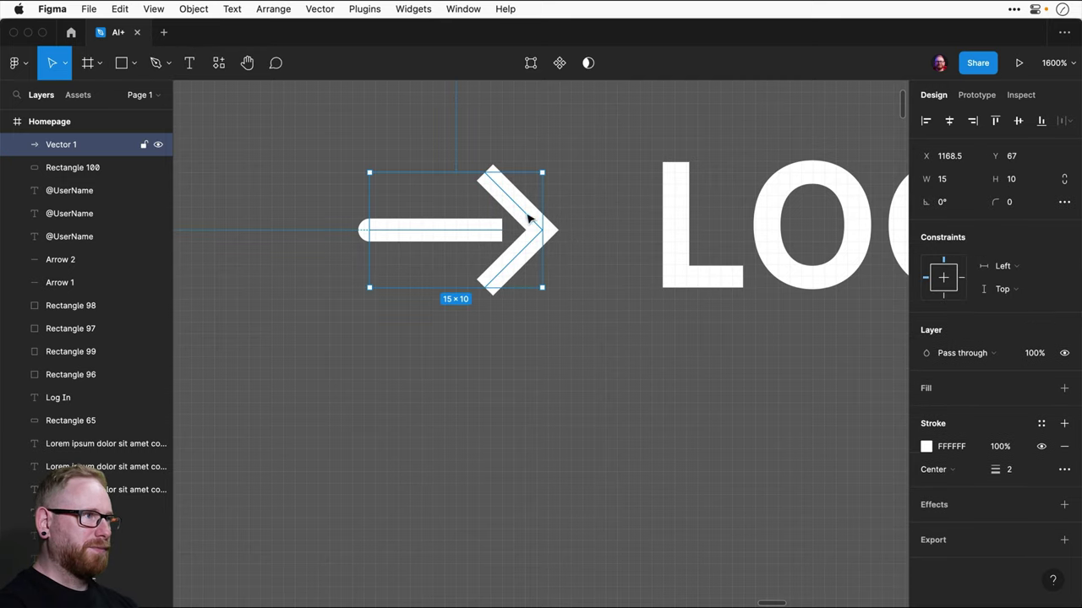
- Shift the arrow slightly towards the LOG IN label and set the arrowhead-side end of its shaft at X 1180, Y 72
{"action": "left_click", "coordinate": [556, 186]}
{"action": "left_click_drag", "start_coordinate": [533, 220], "coordinate": [502, 230]}
{"action": "double_click", "coordinate": [505, 234]}
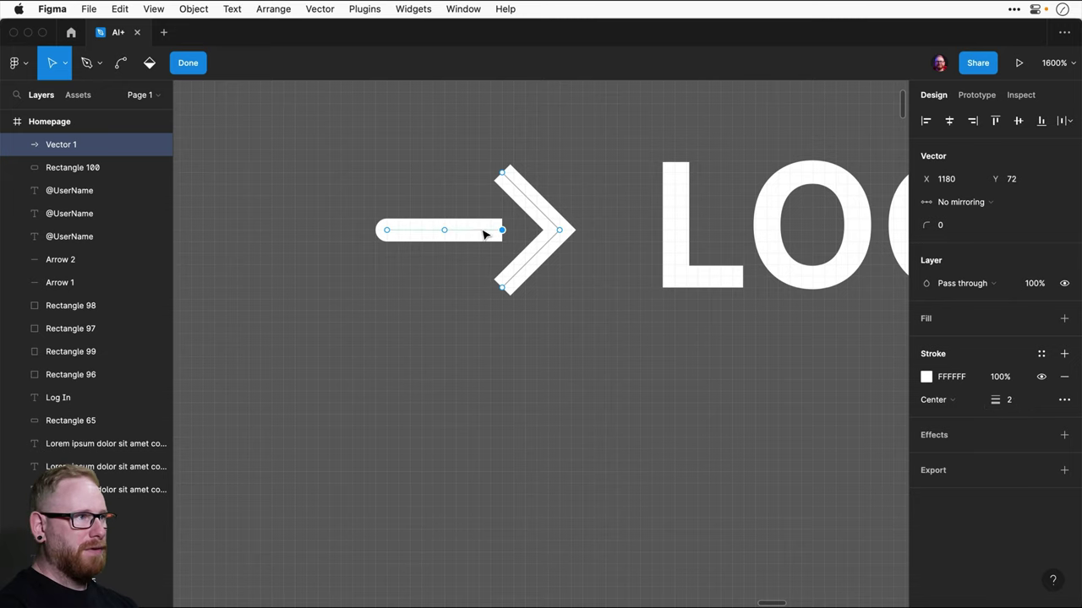
- Select the arrow's shaft segment for stroke editing
{"action": "left_click", "coordinate": [484, 234]}
{"action": "left_click", "coordinate": [484, 234]}
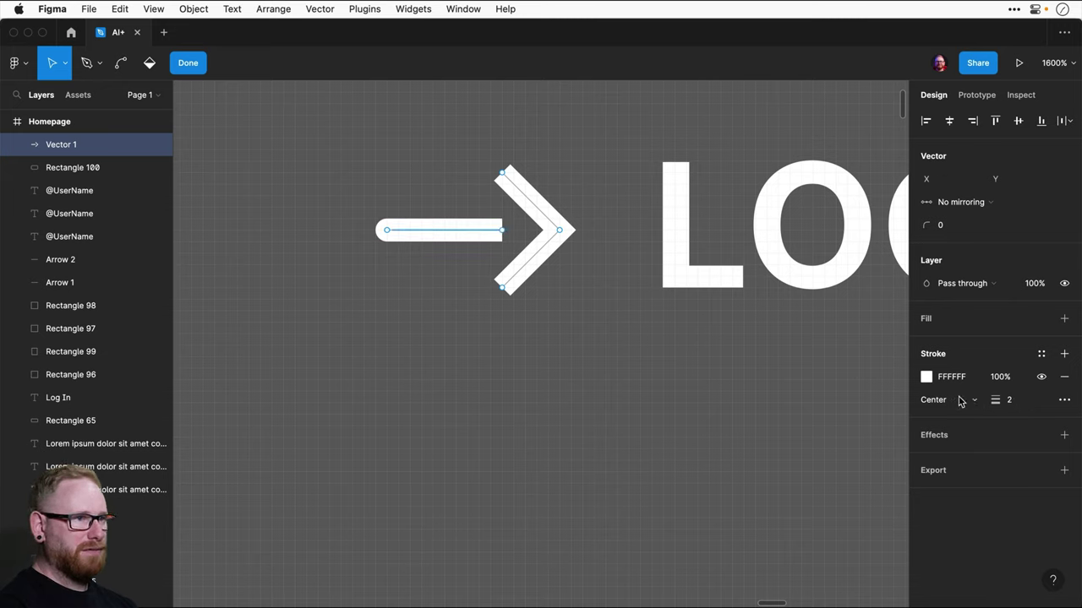